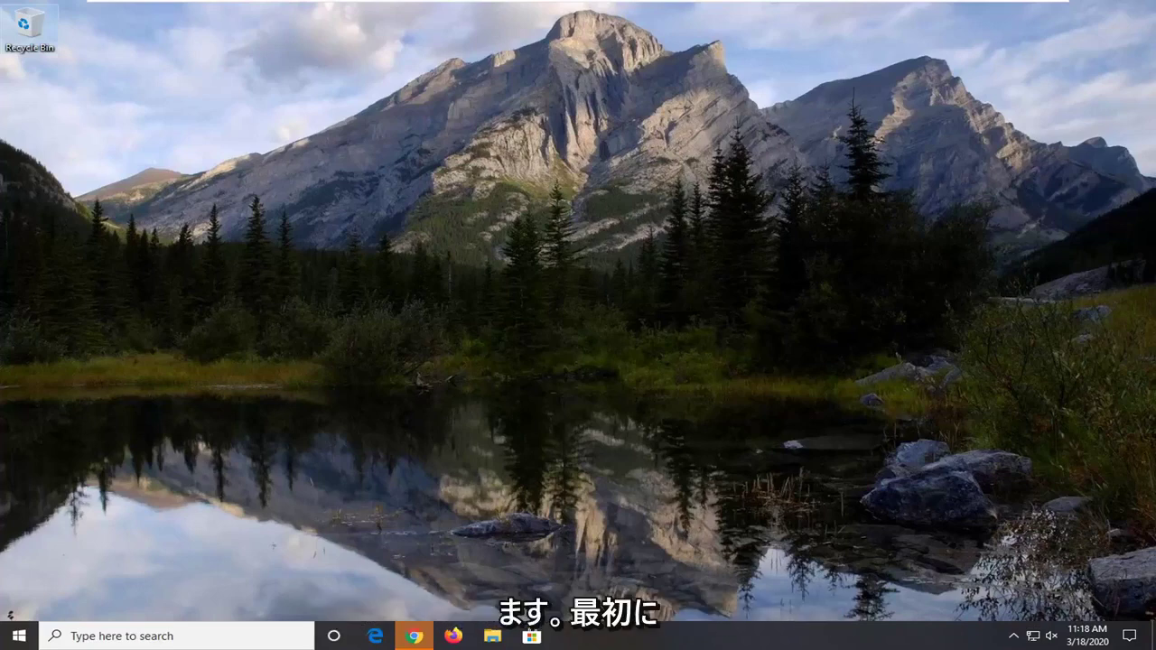
Step: Launch Command Prompt as administrator from a Start menu search for cmd
click(3, 643)
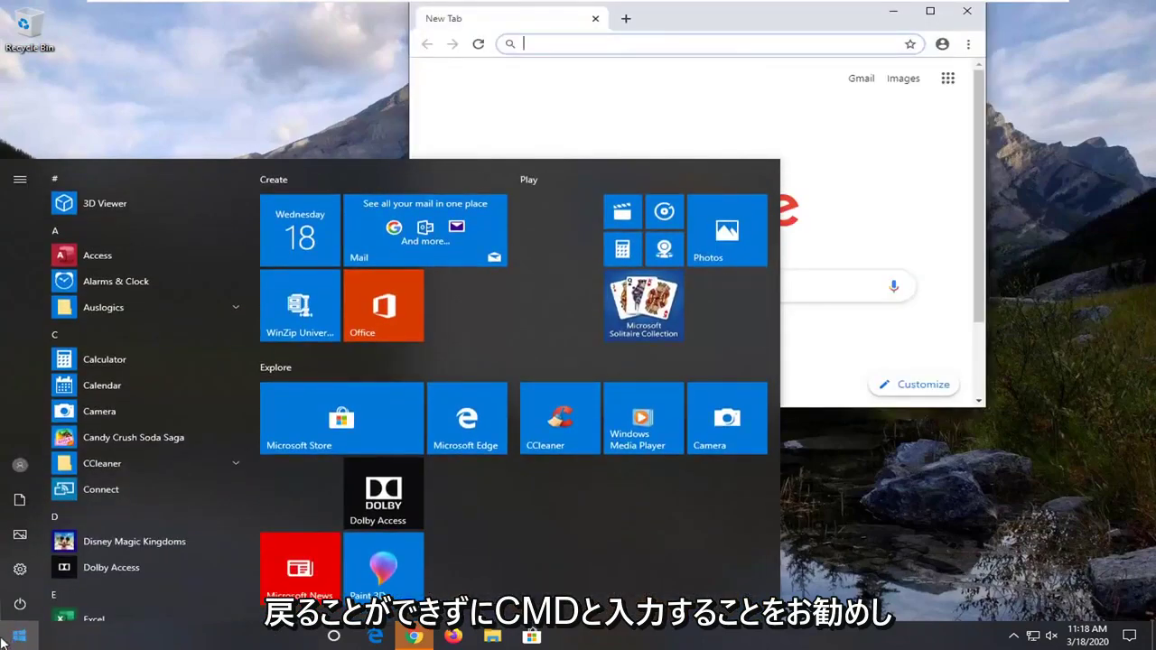
text(cmd)
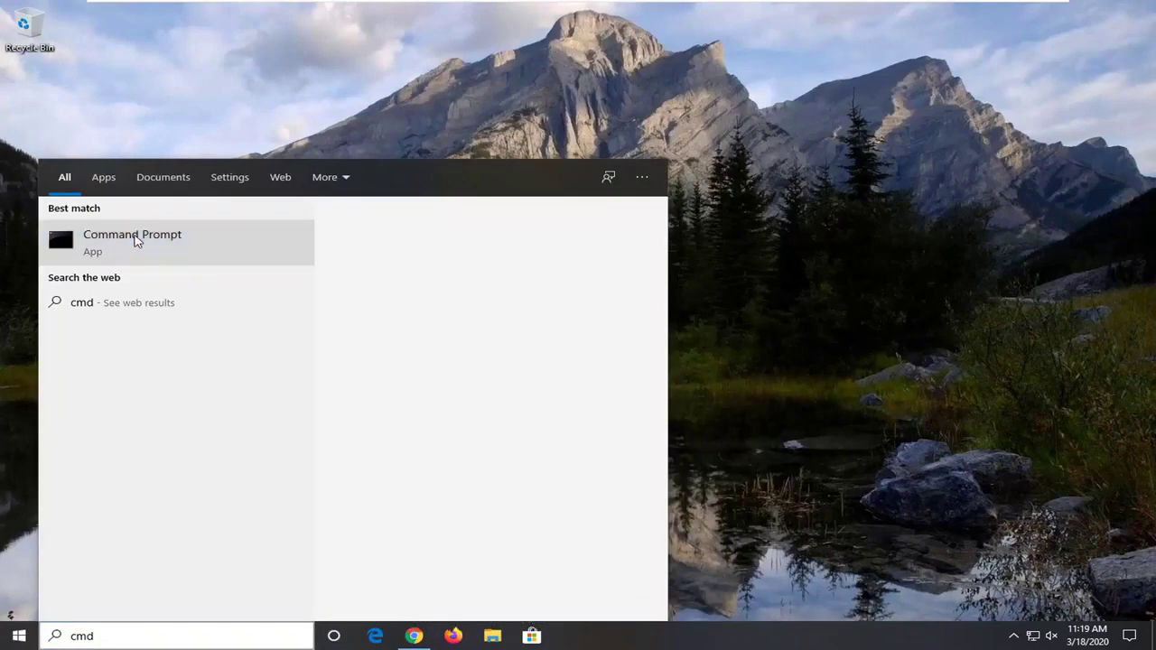
right_click(178, 249)
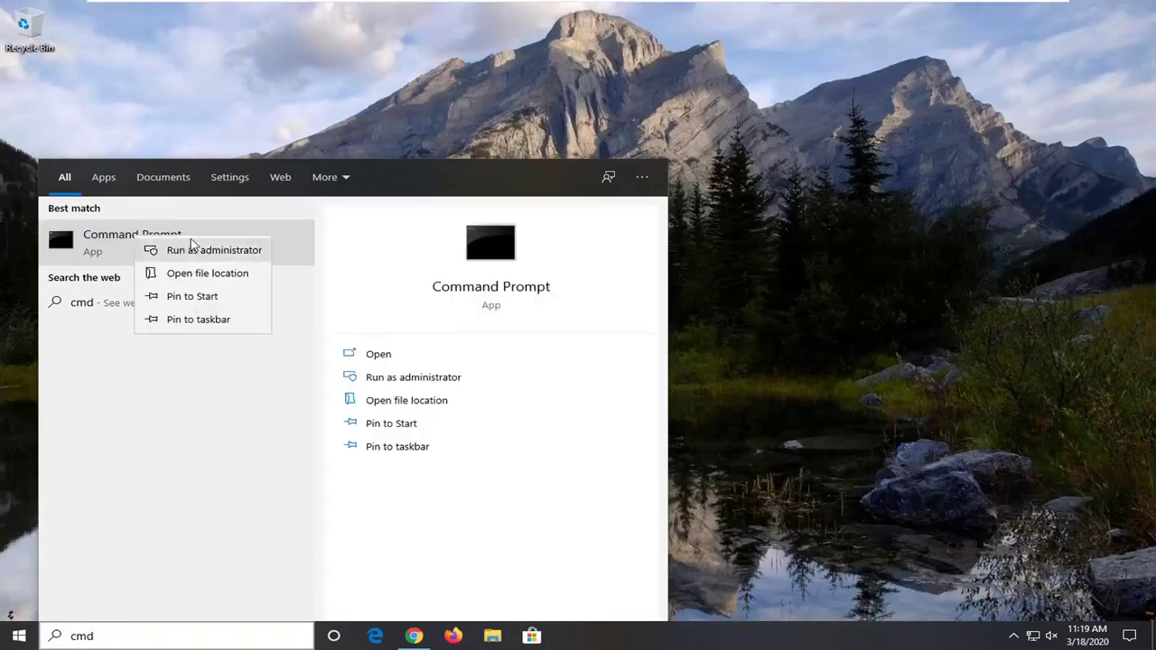
click(204, 252)
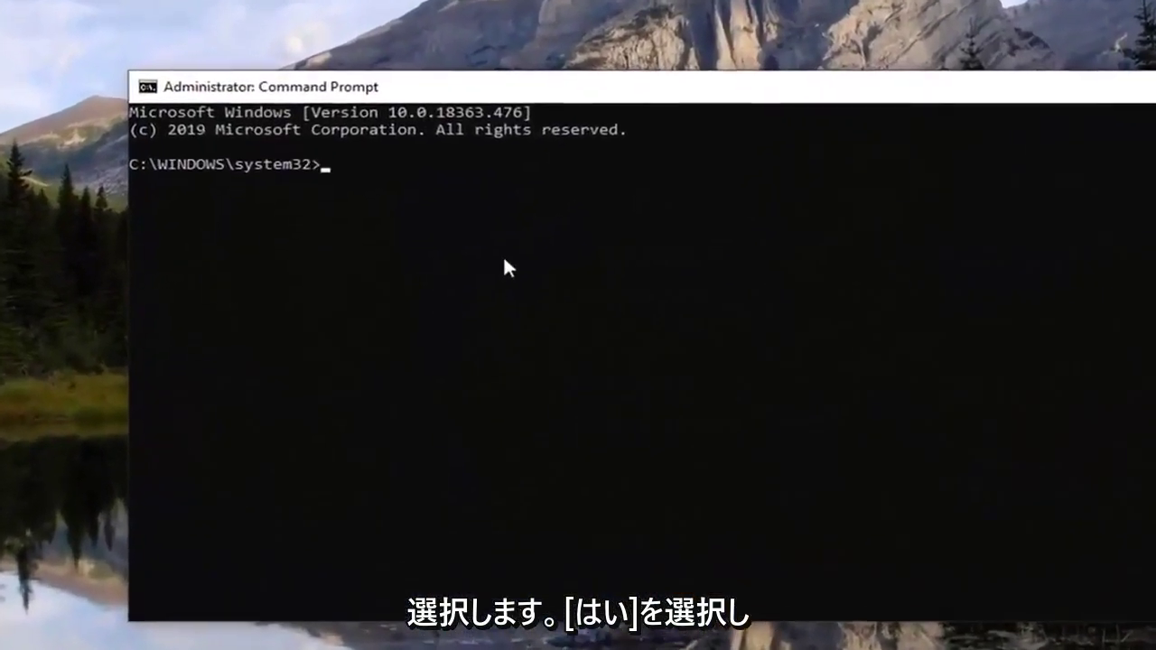
Step: Run ipconfig/displaydns to show the DNS cache, correcting a typo first
text(ipconfig/)
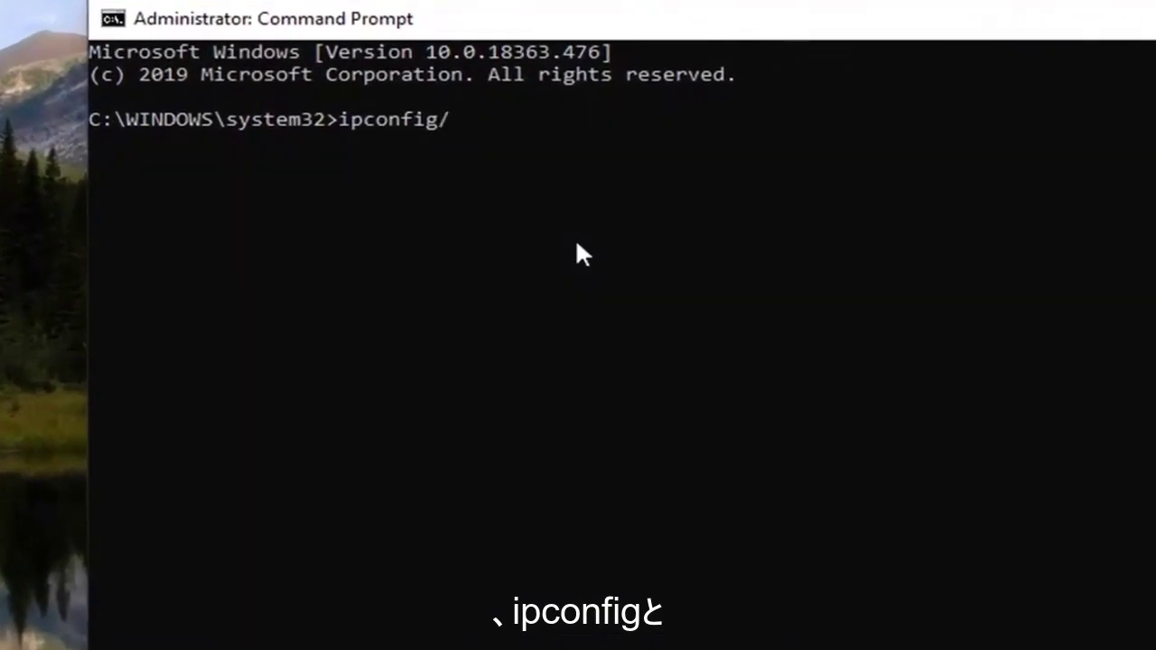
text(dus)
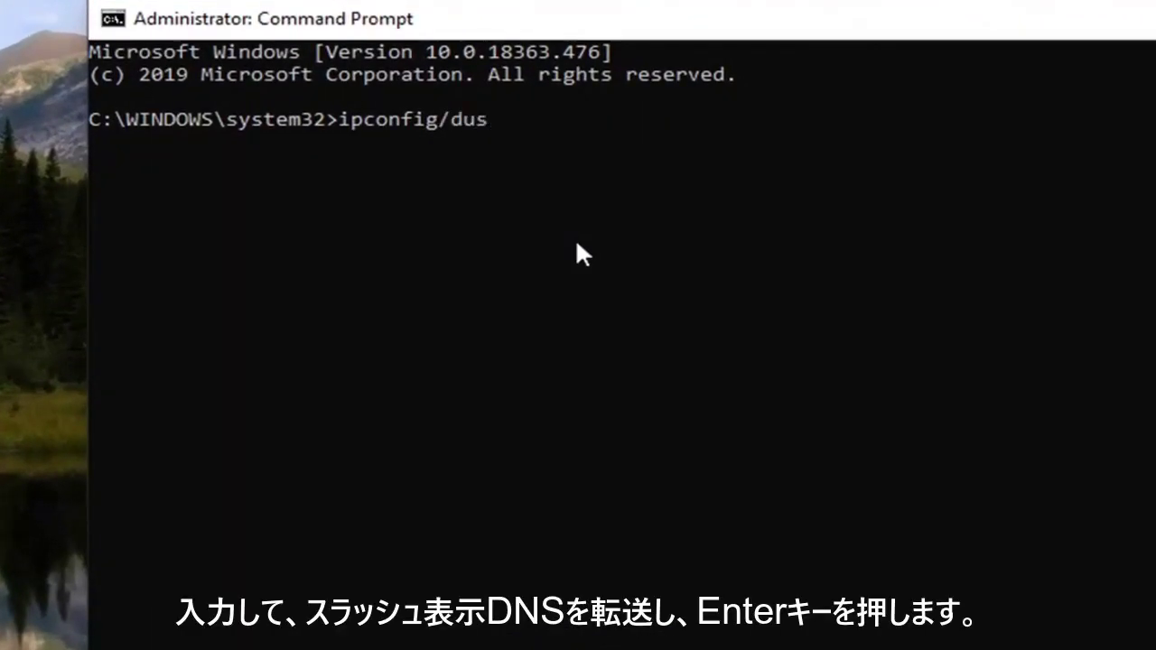
key(BackSpace)
key(BackSpace)
text(isplaydns)
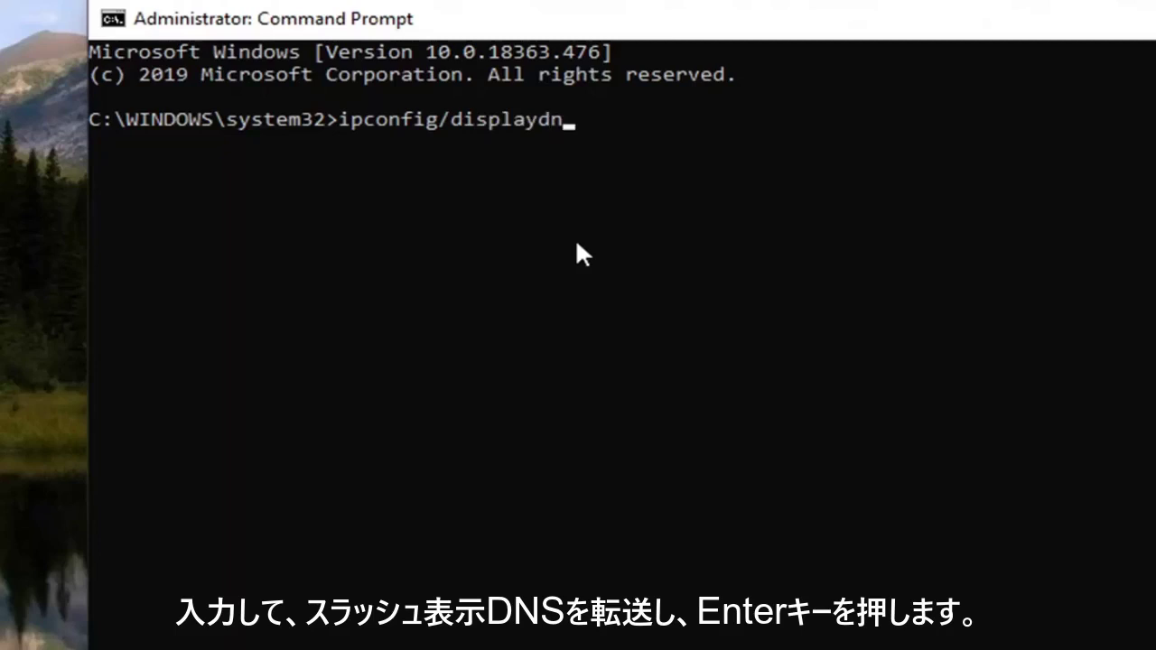
key(Return)
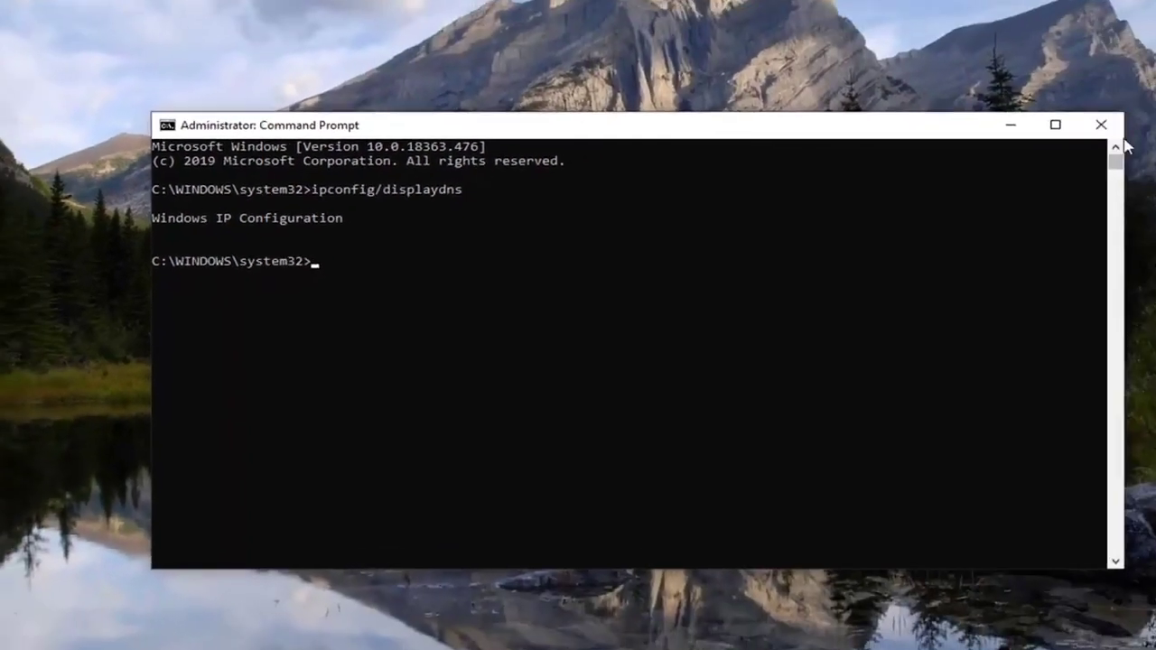
Step: Hide the command window, open Chrome maximized, and load the Google My Activity page
key(super+d)
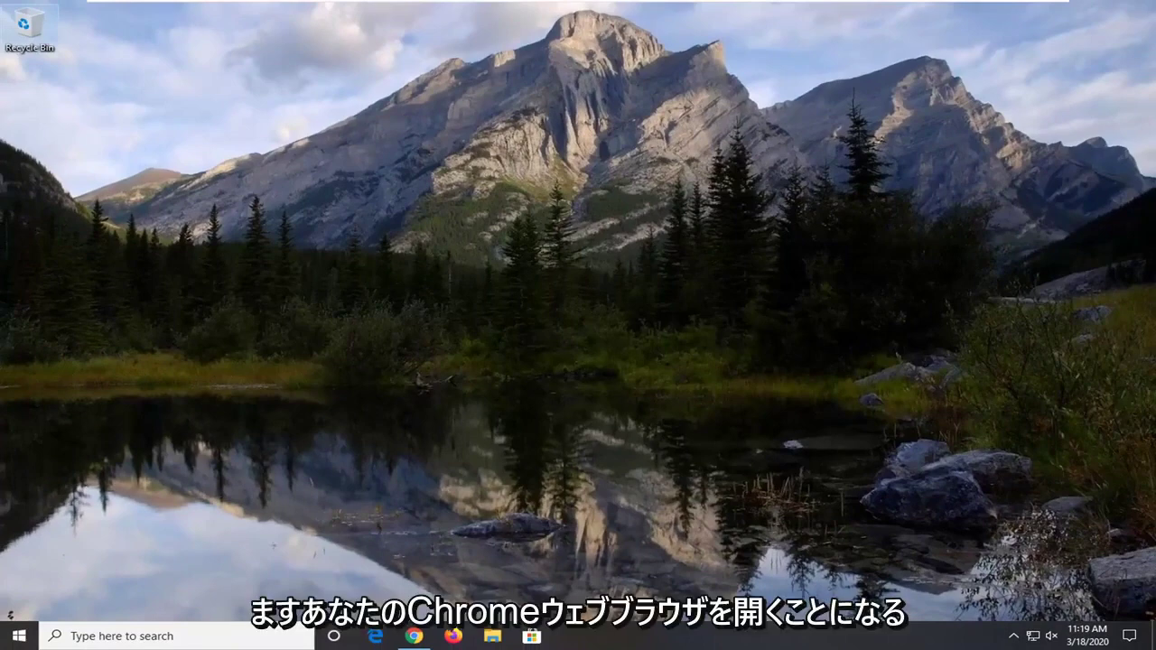
click(413, 636)
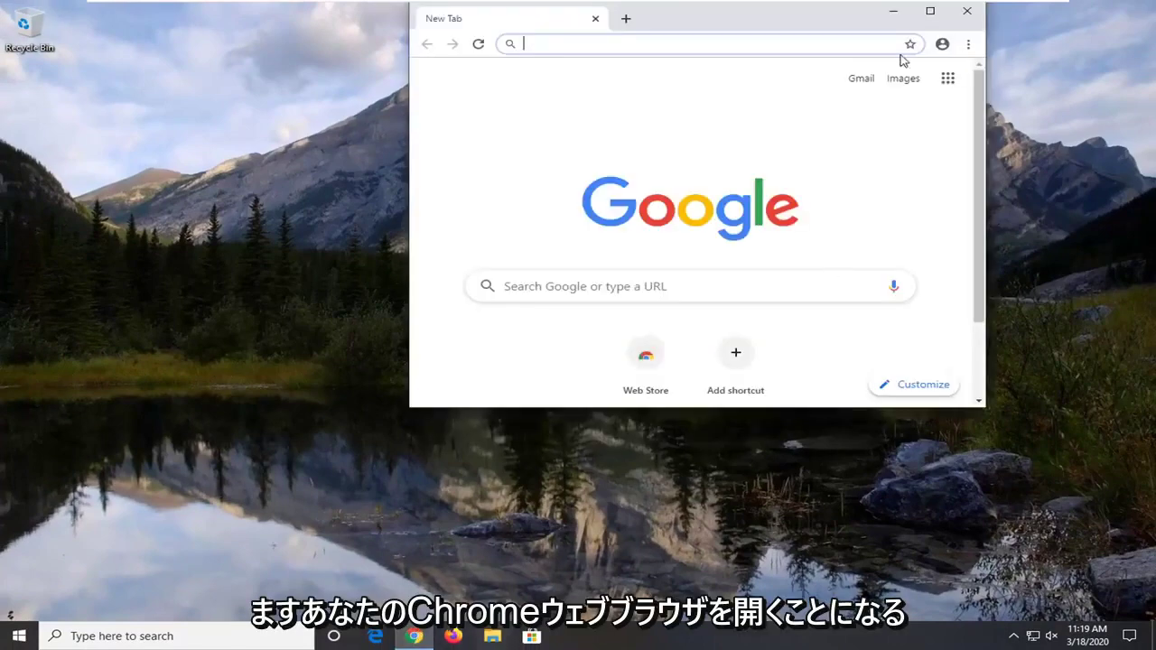
click(933, 14)
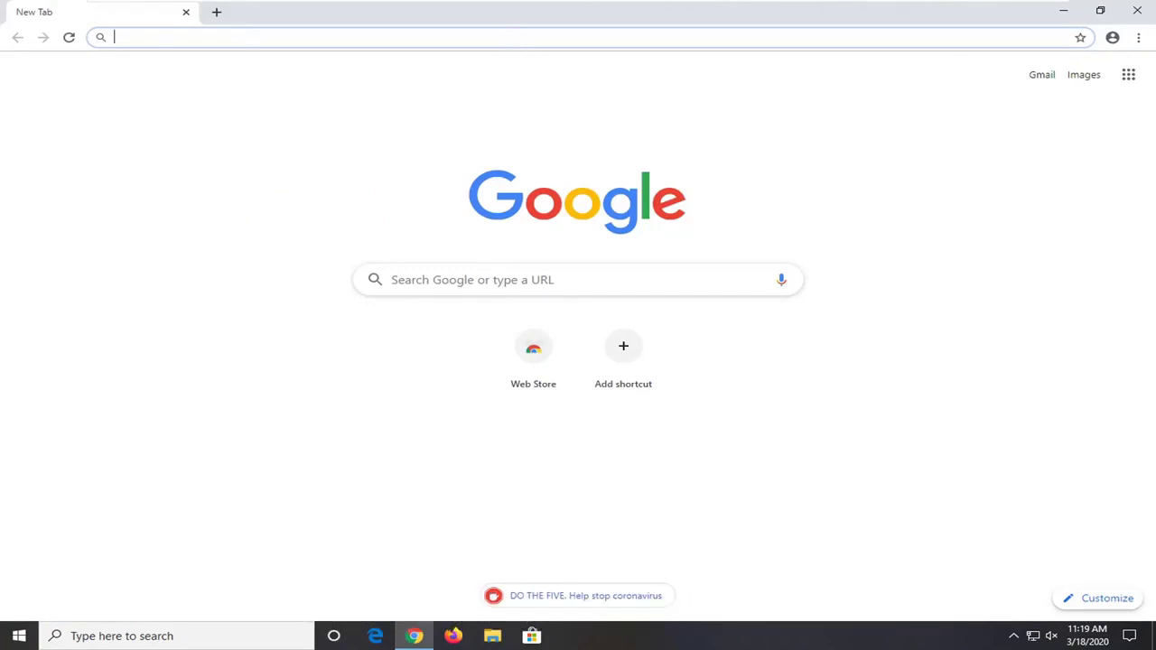
text(myactivity.google.com)
click(249, 63)
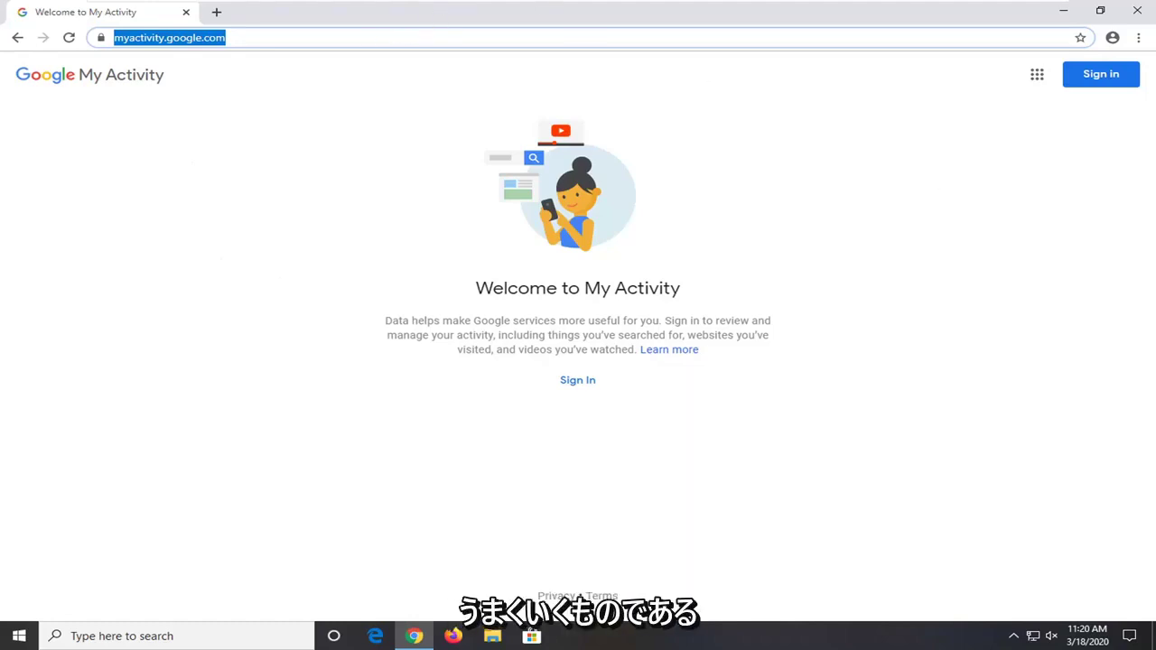
click(181, 37)
text(https://www.ccleaner.com/recuva)
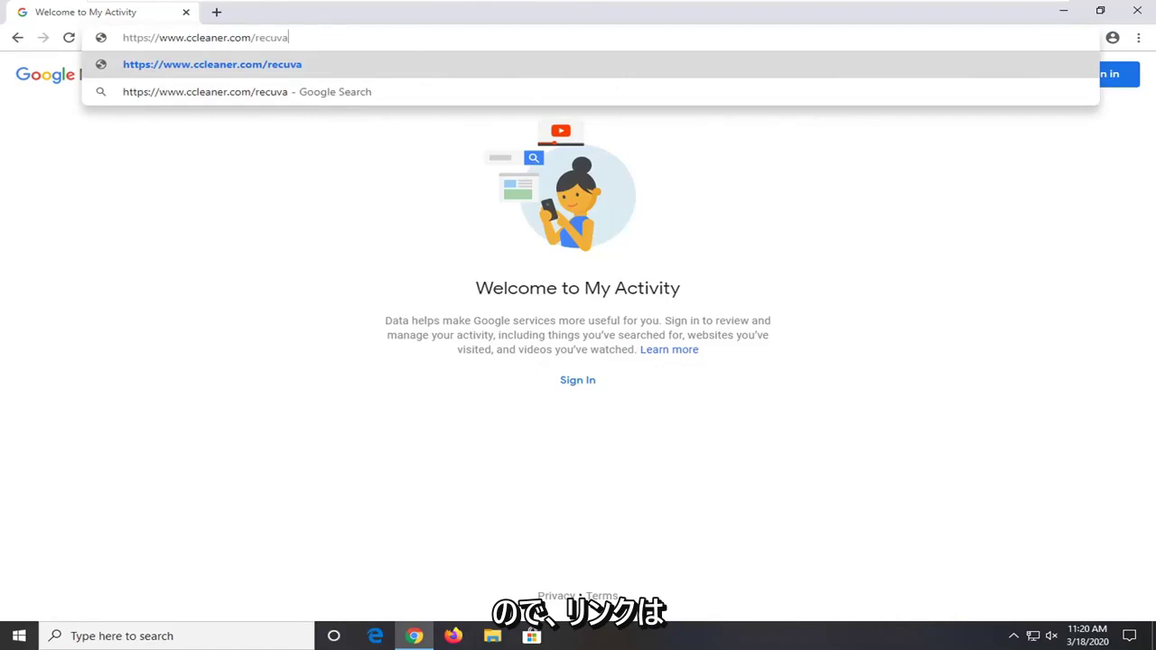
key(Return)
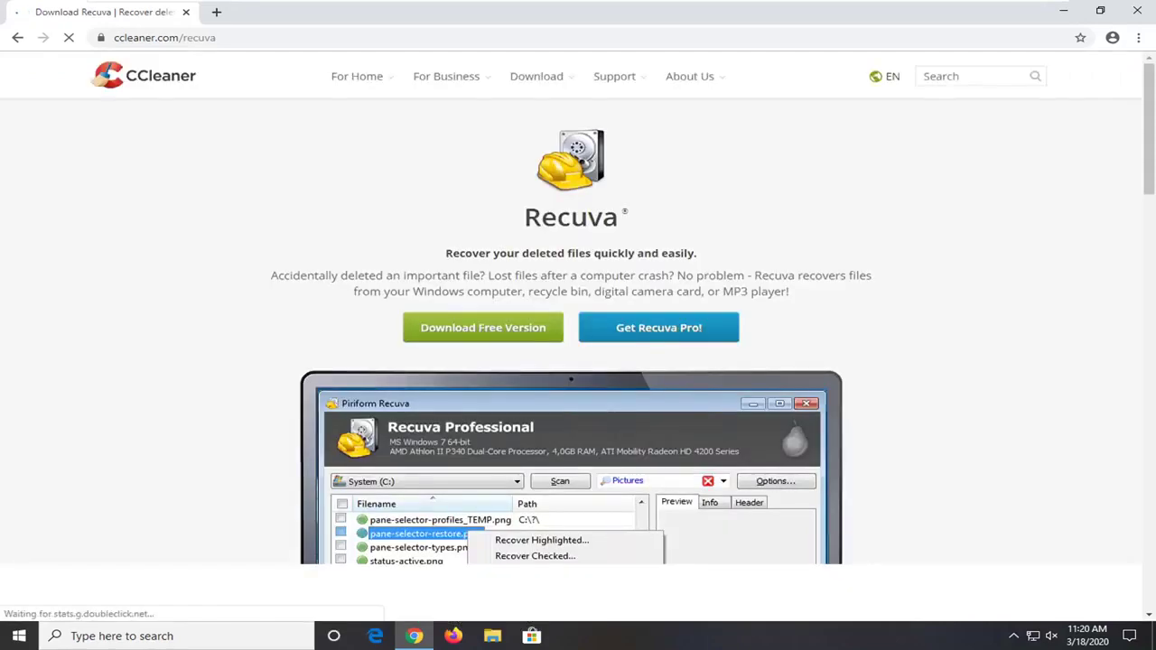
click(475, 335)
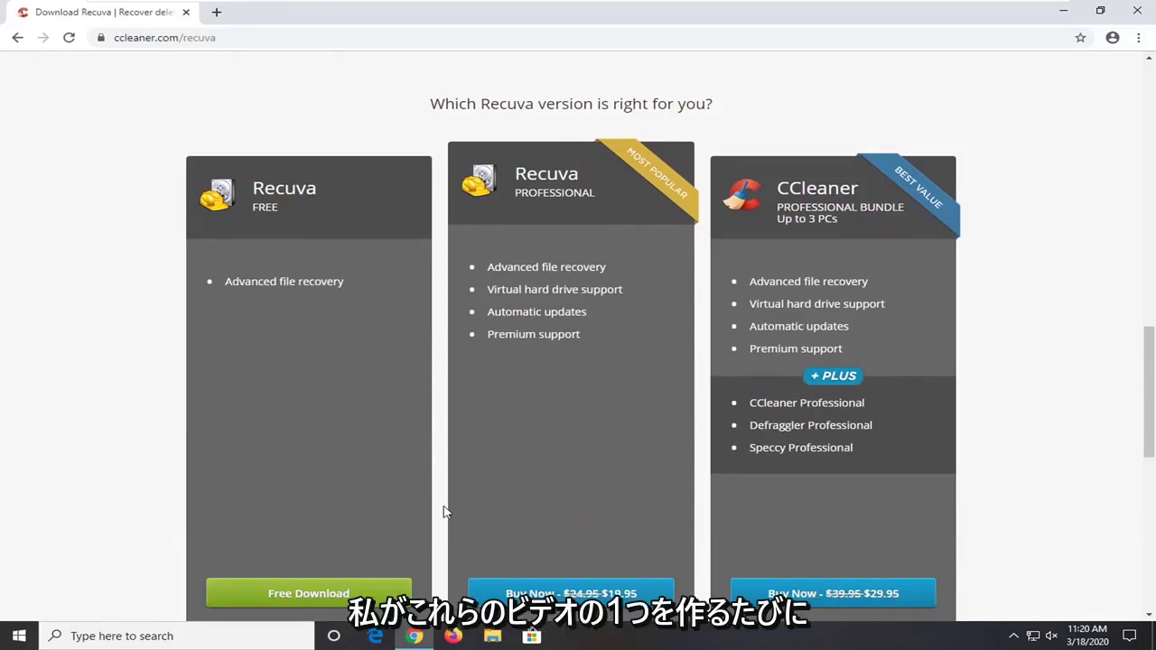
scroll(486, 373, down, 1)
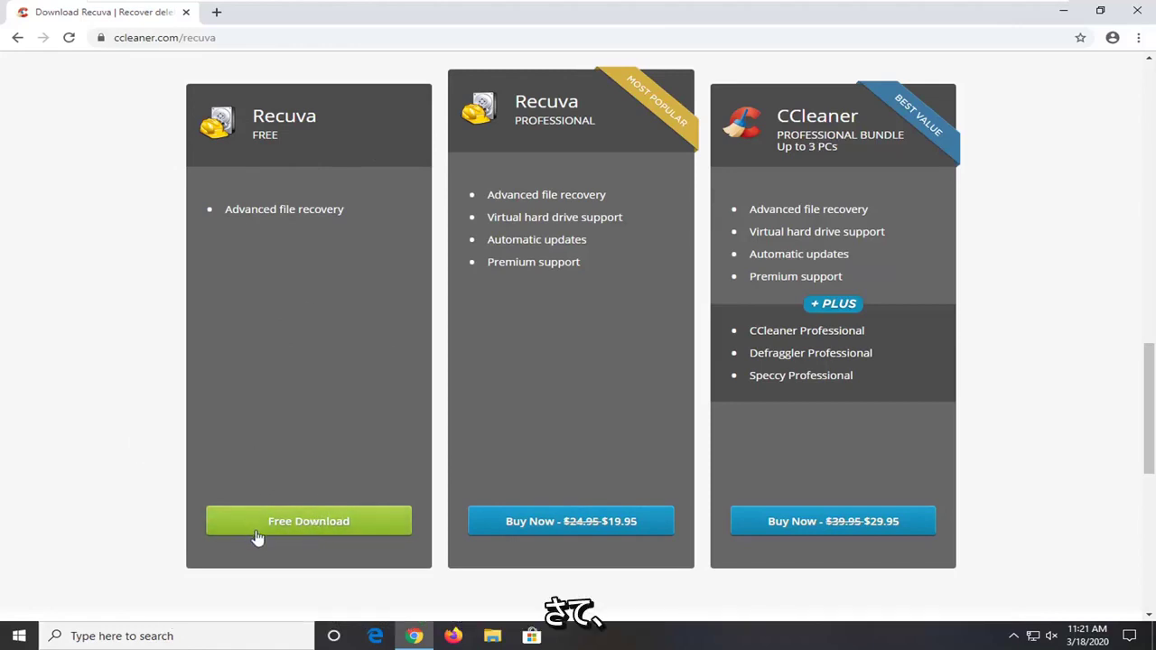
scroll(665, 324, up, 2)
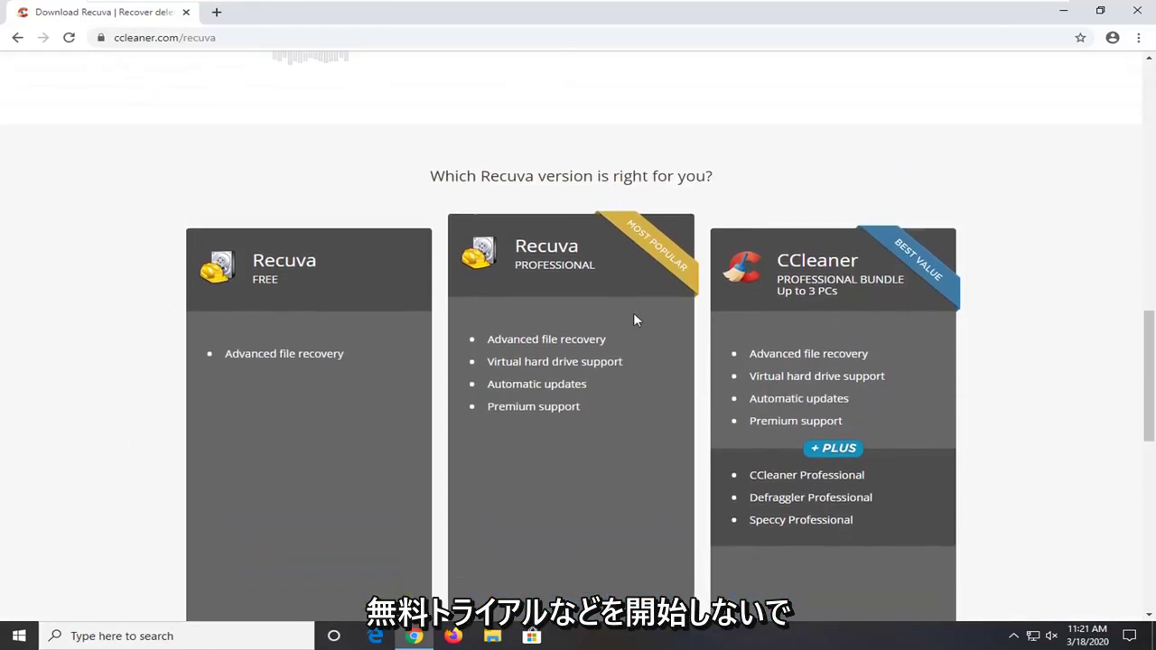
scroll(681, 330, down, 2)
scroll(681, 330, down, 1)
scroll(343, 446, up, 1)
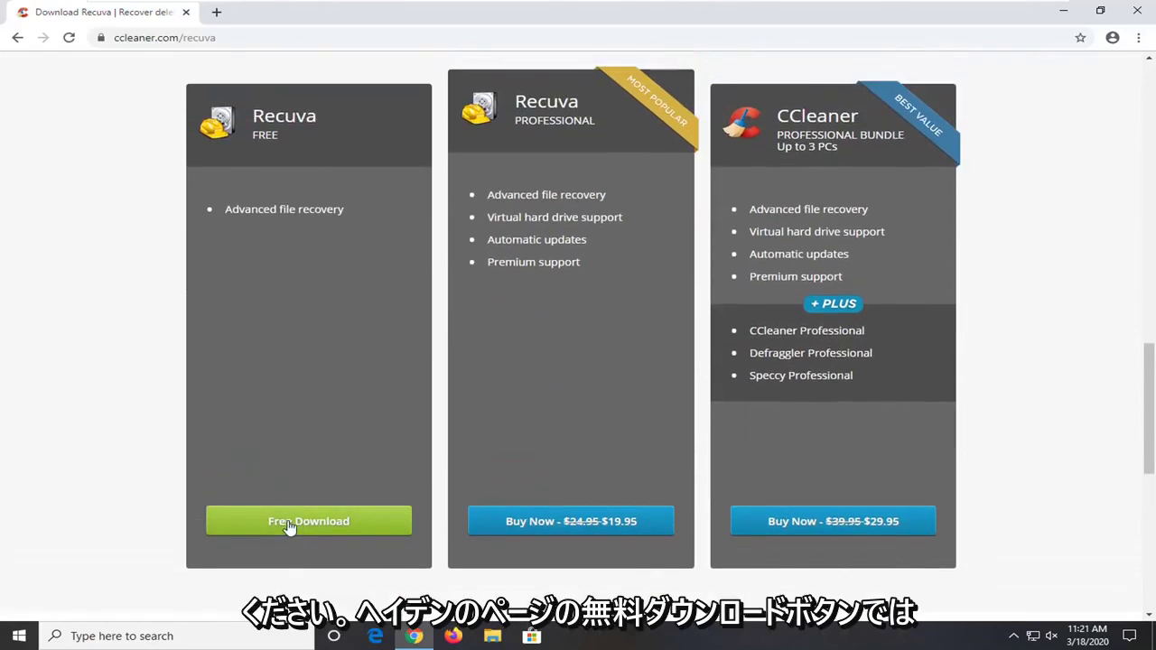
click(298, 526)
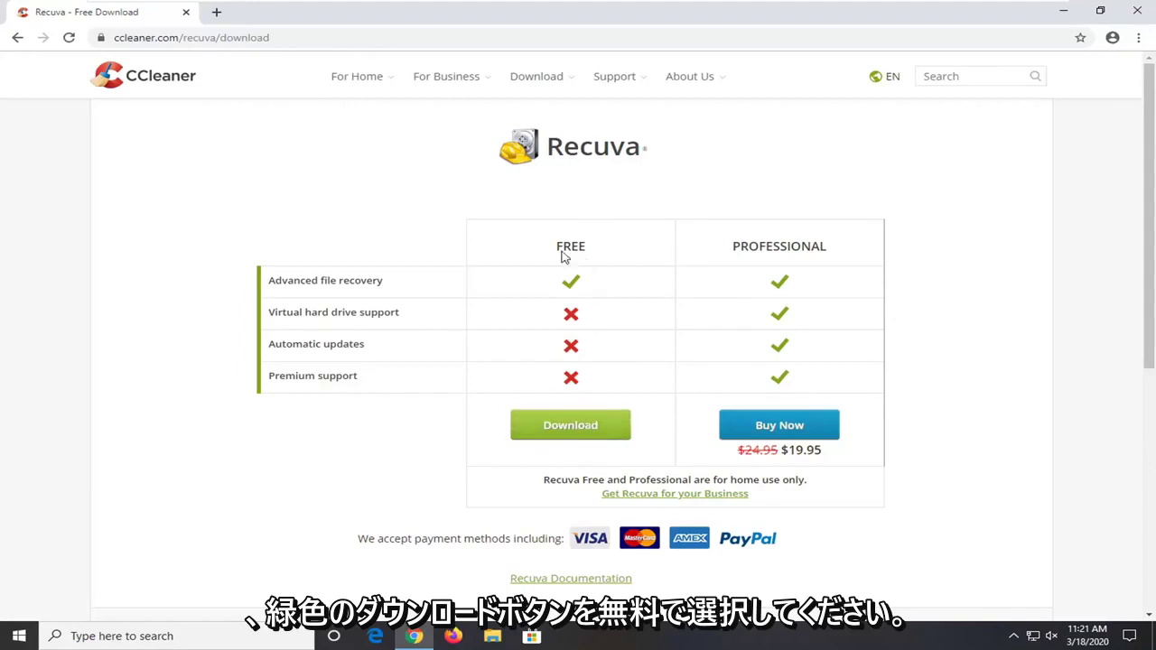
Step: Download rcsetup153.exe, run it with UAC approval, and close Chrome
click(560, 433)
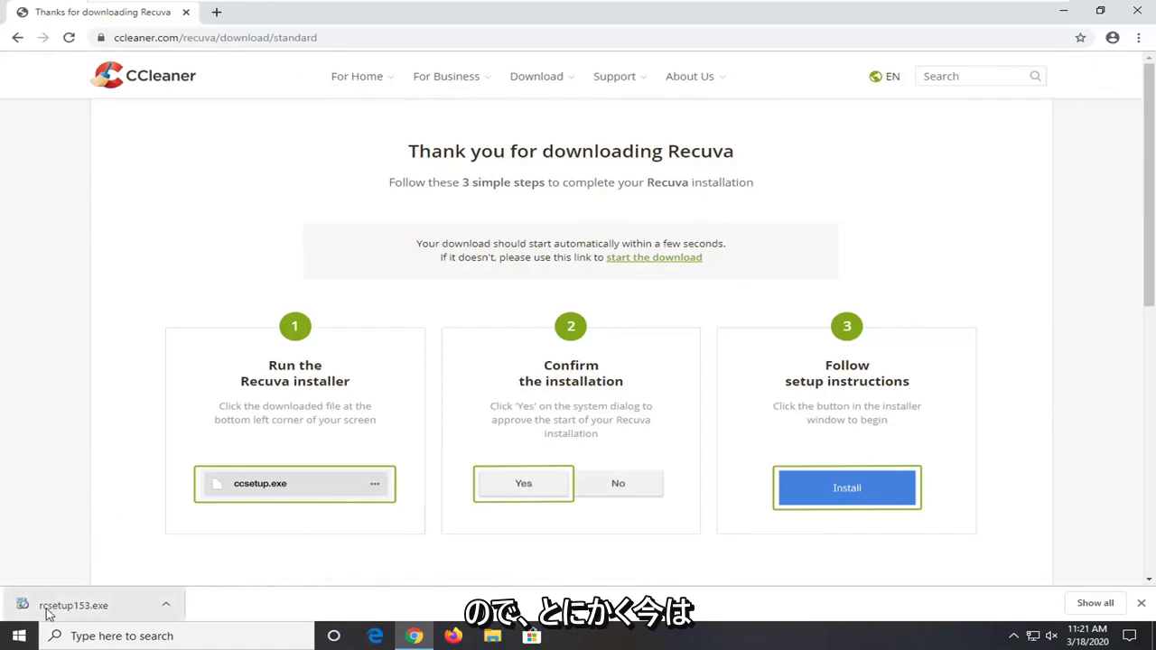
click(101, 606)
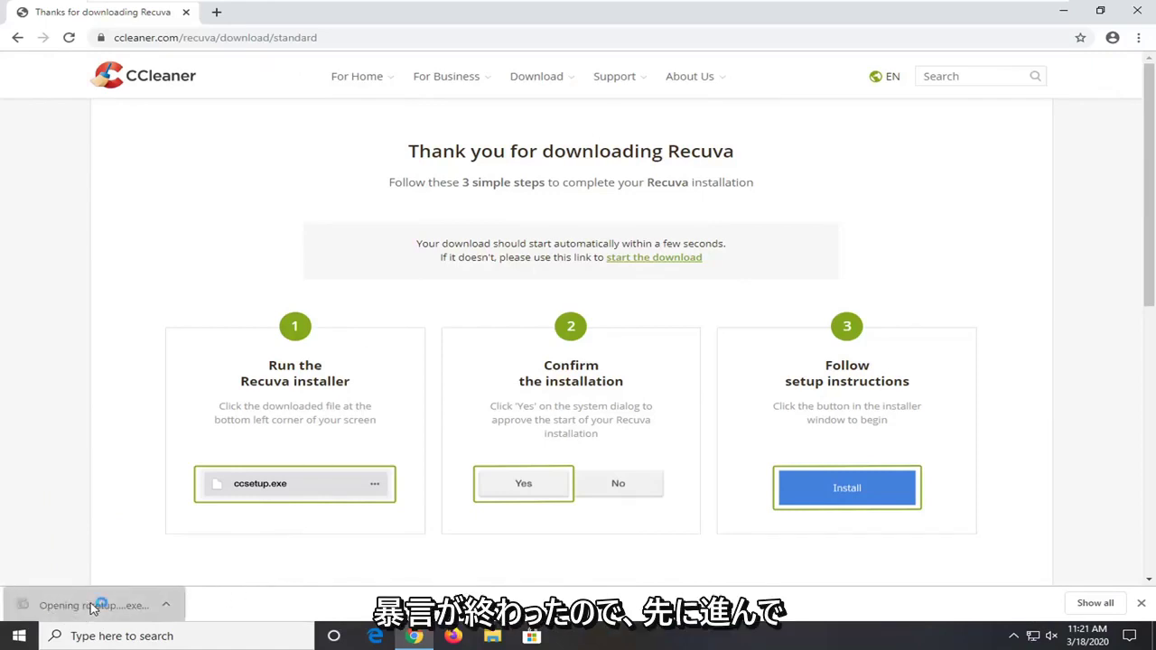
click(505, 423)
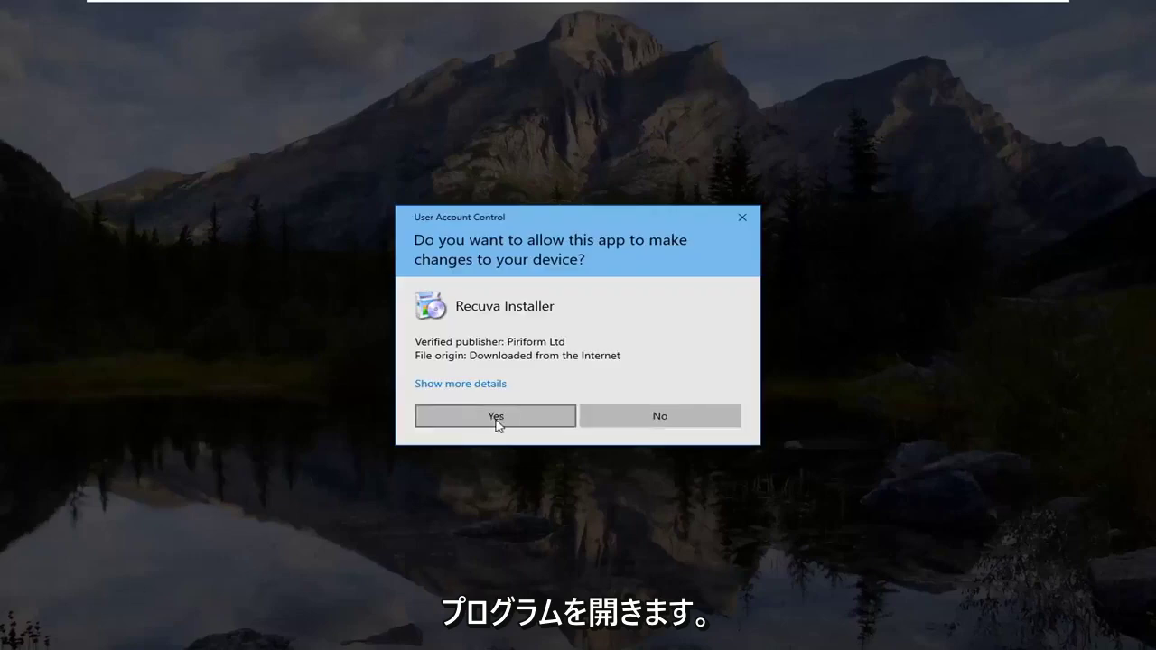
click(1136, 11)
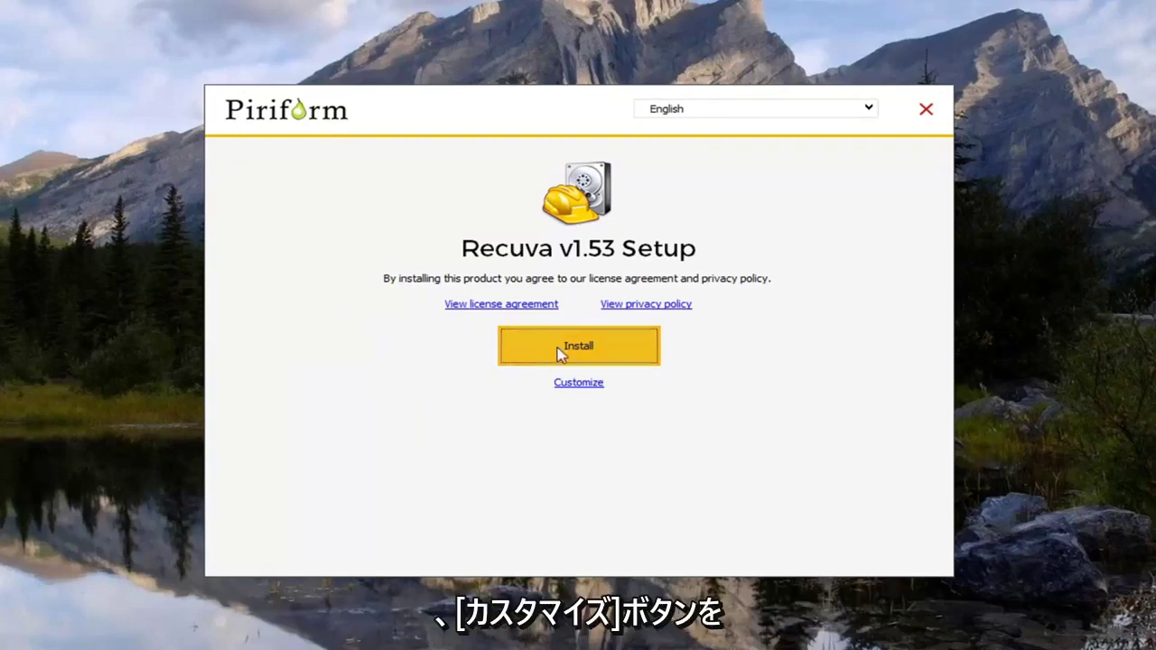
Step: In Customize, untick automatic updates, Start menu shortcuts and the Recycle Bin scan option
click(564, 385)
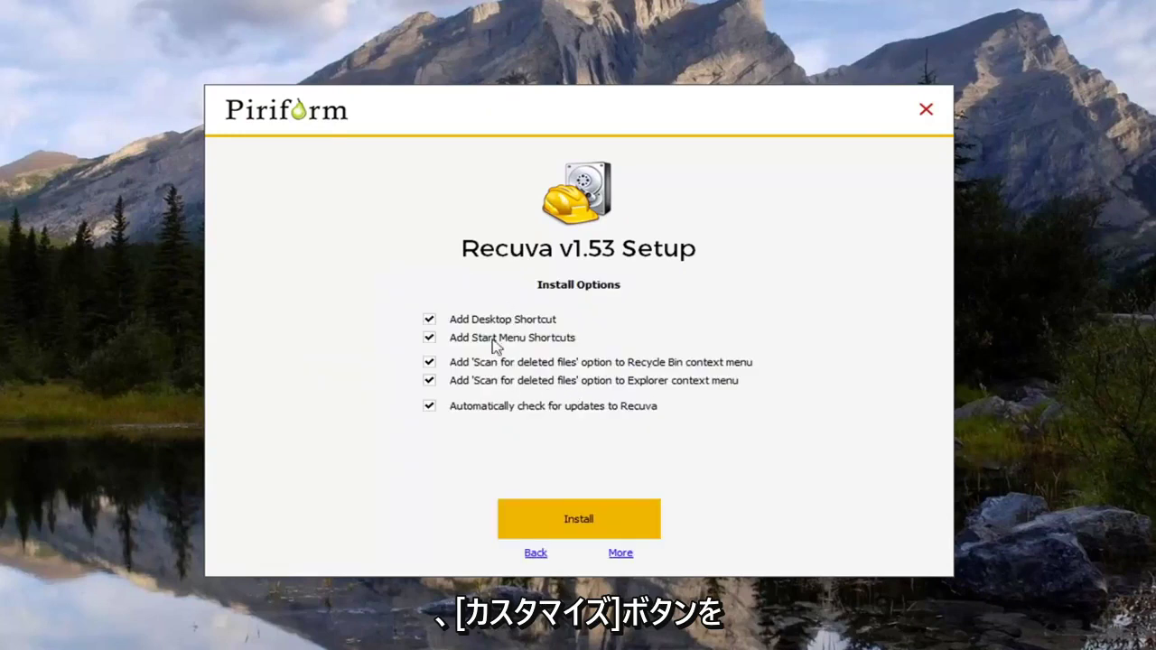
click(482, 409)
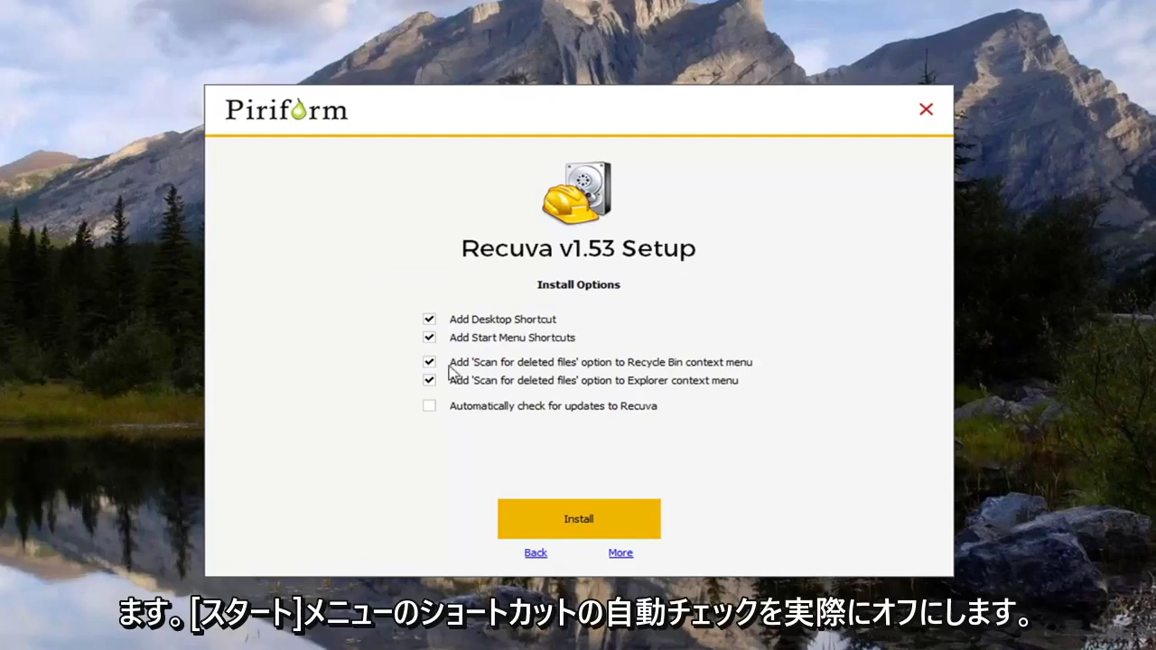
click(476, 341)
click(479, 366)
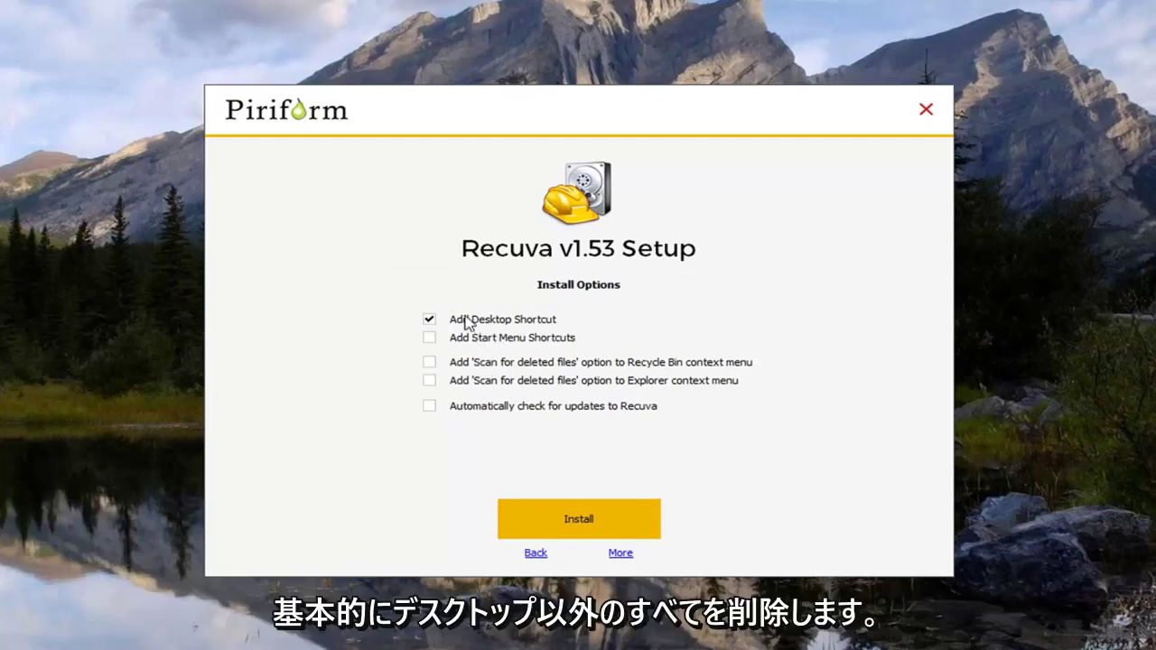
Step: Install Recuva, skip the release notes, and launch Recuva
click(566, 519)
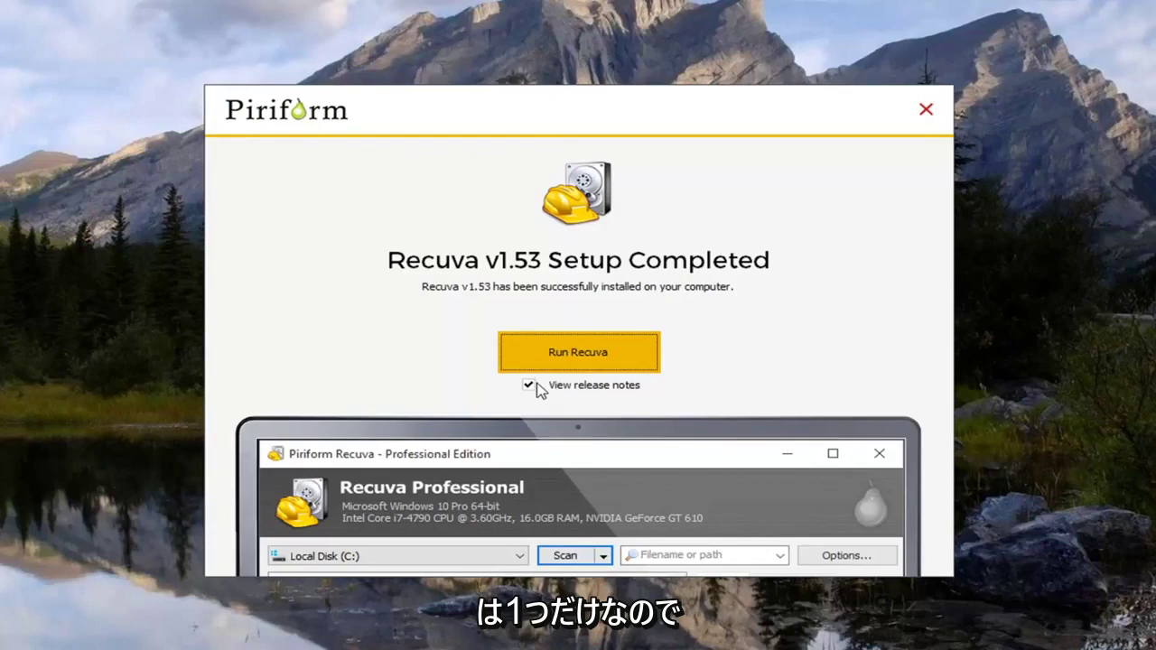
click(528, 385)
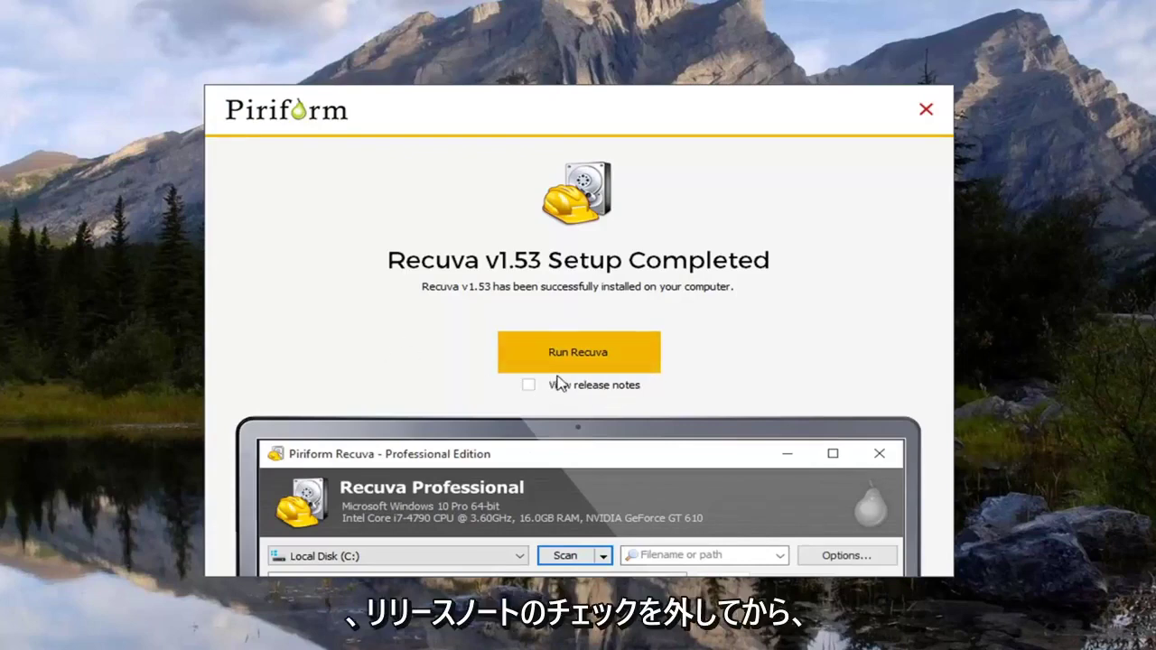
click(605, 358)
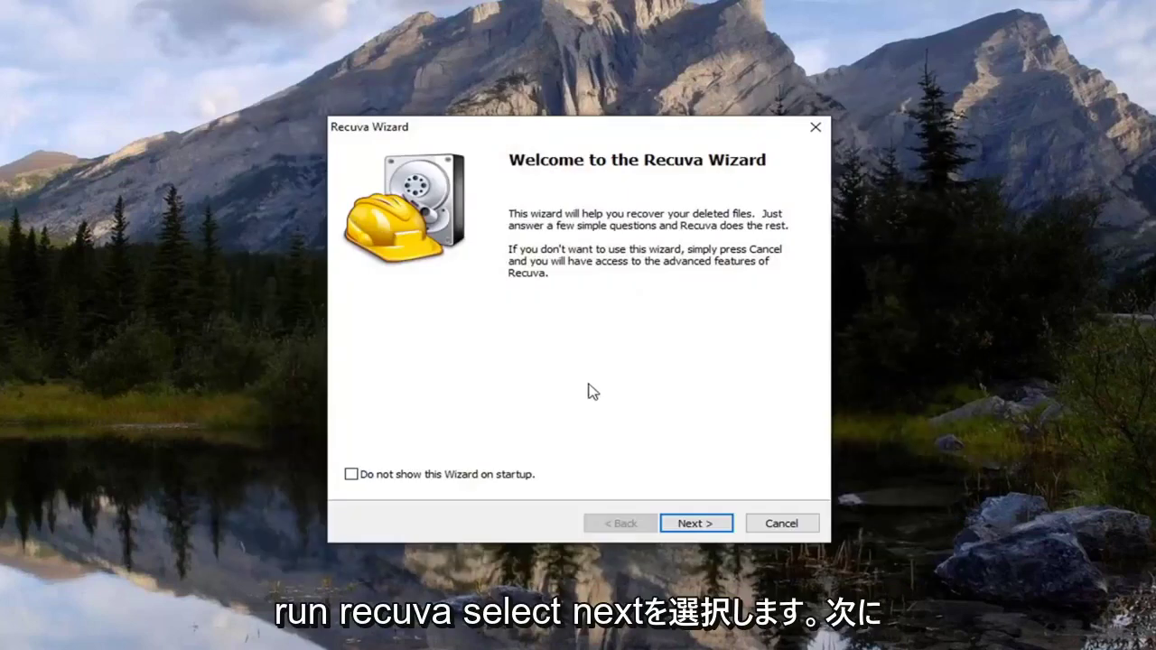
Step: Keep All Files, choose 'In a specific location', and bring up the folder picker
click(692, 526)
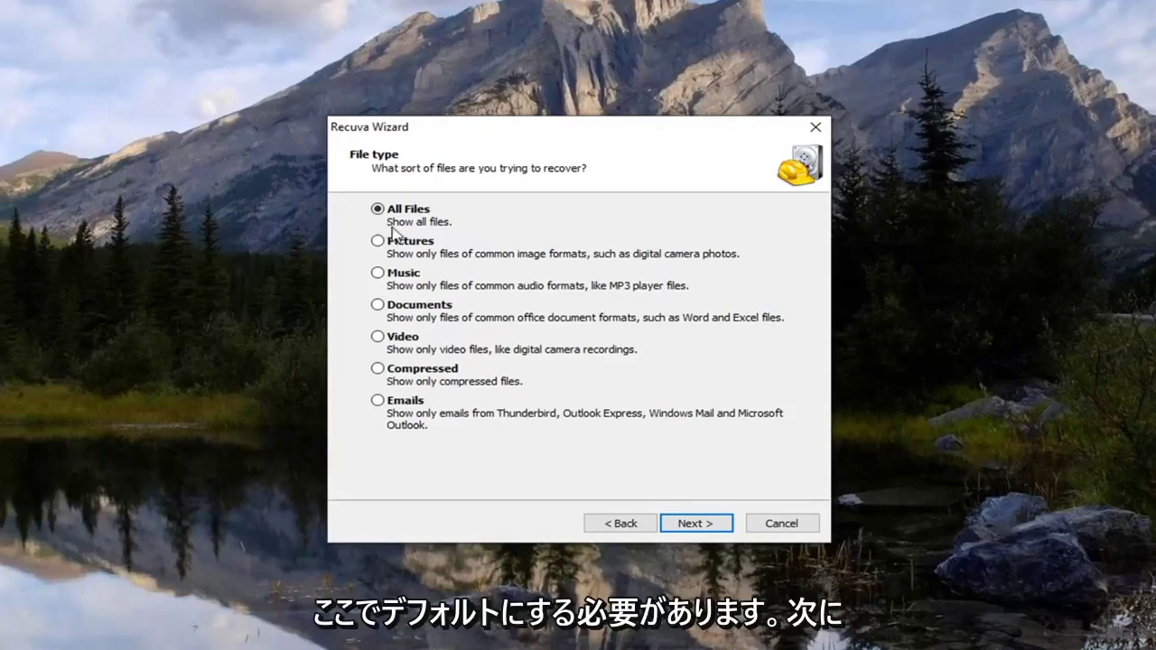
click(682, 532)
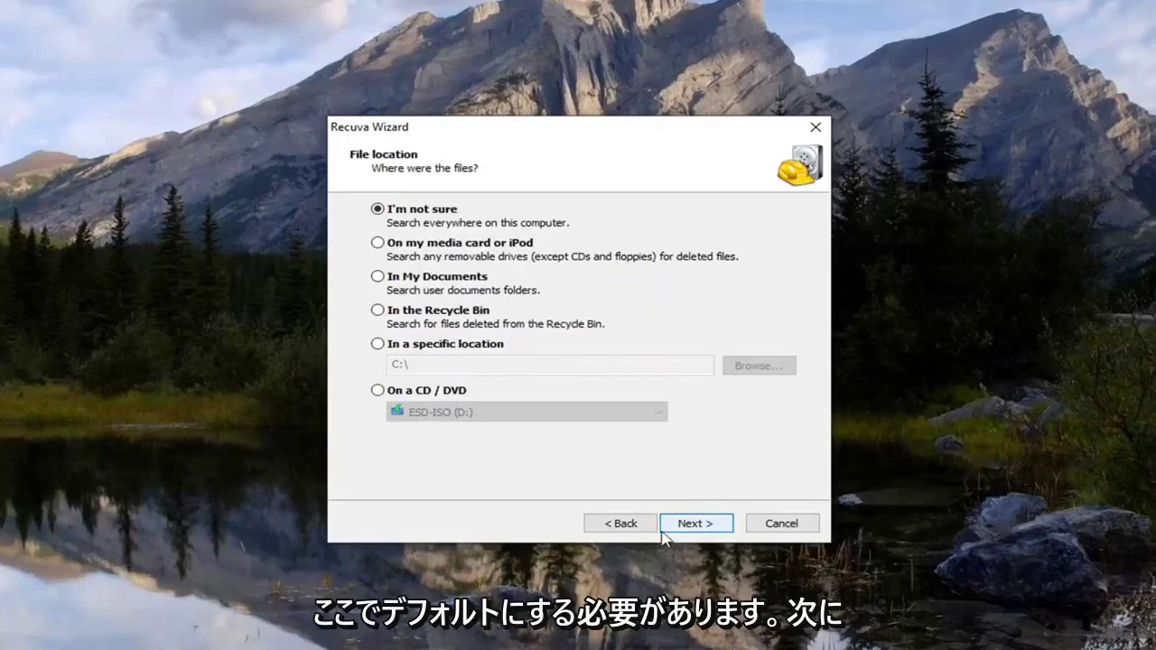
click(378, 346)
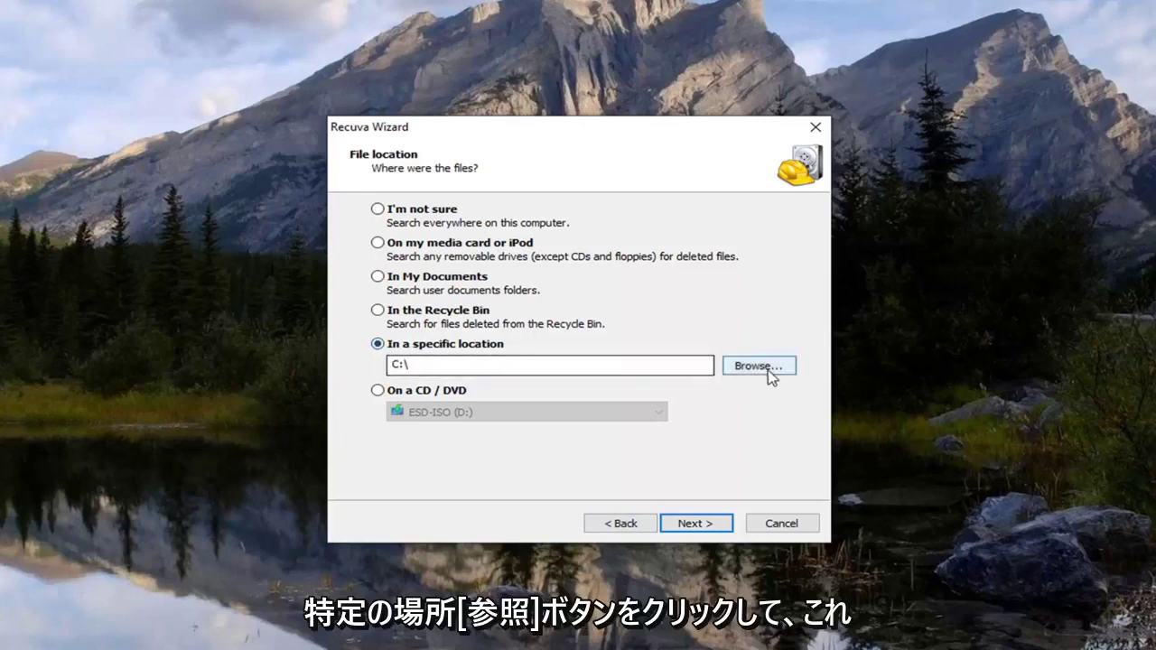
click(758, 370)
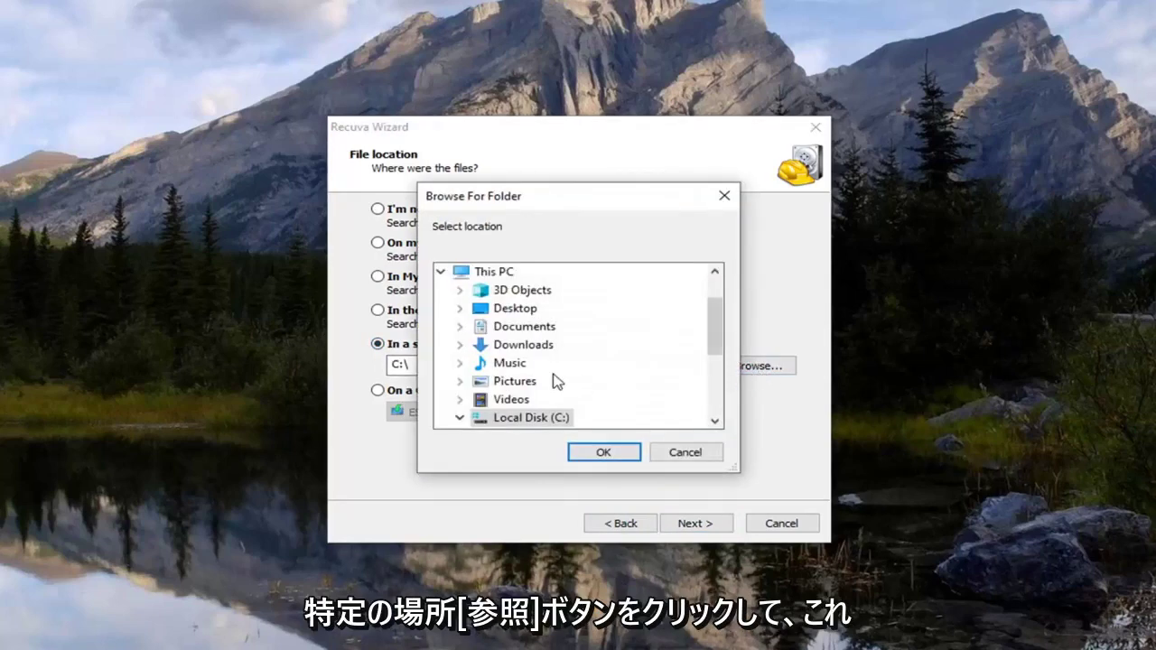
Step: Expand Local Disk (C:) > Users > the user's profile folder in the picker
scroll(533, 388, down, 1)
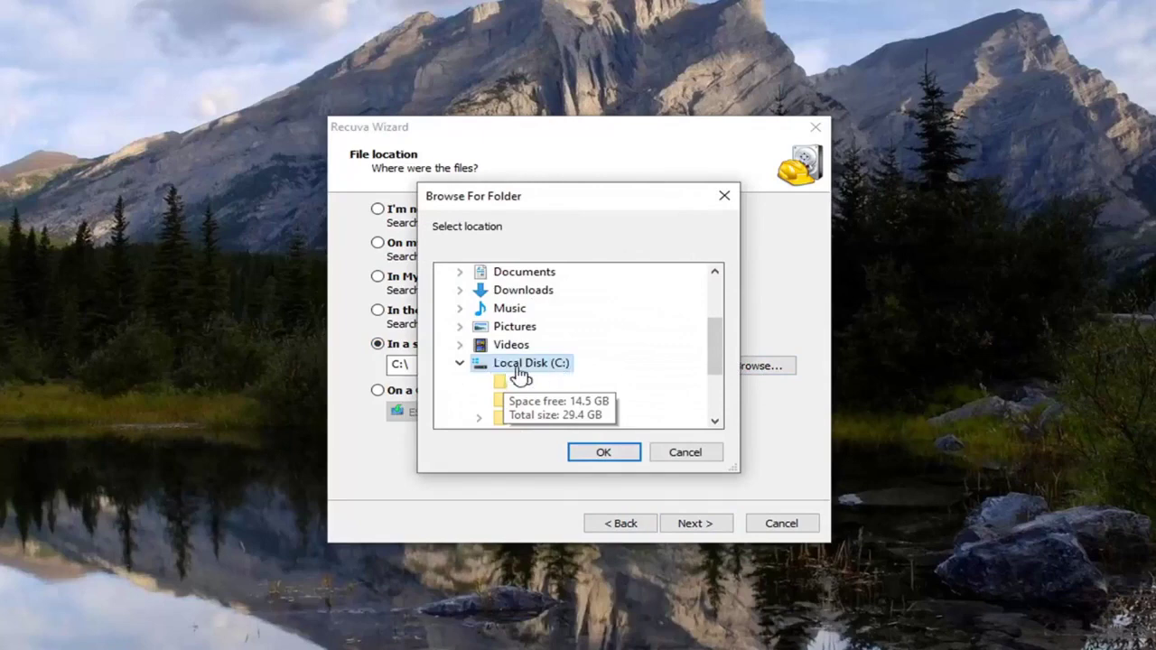
scroll(542, 379, down, 2)
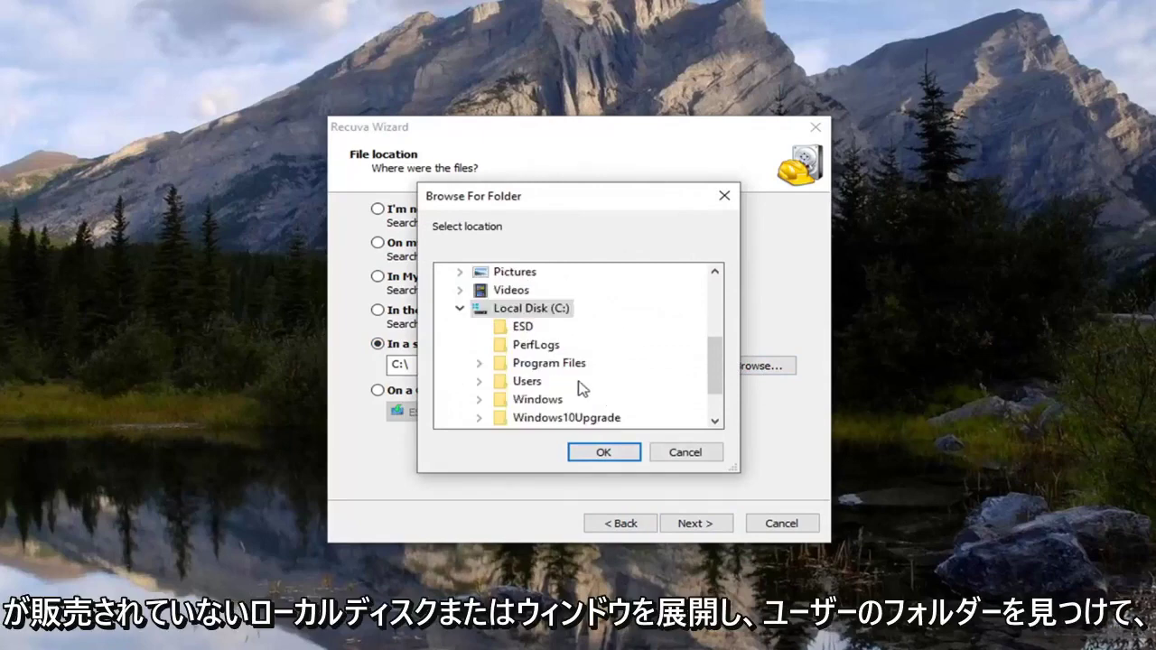
click(481, 329)
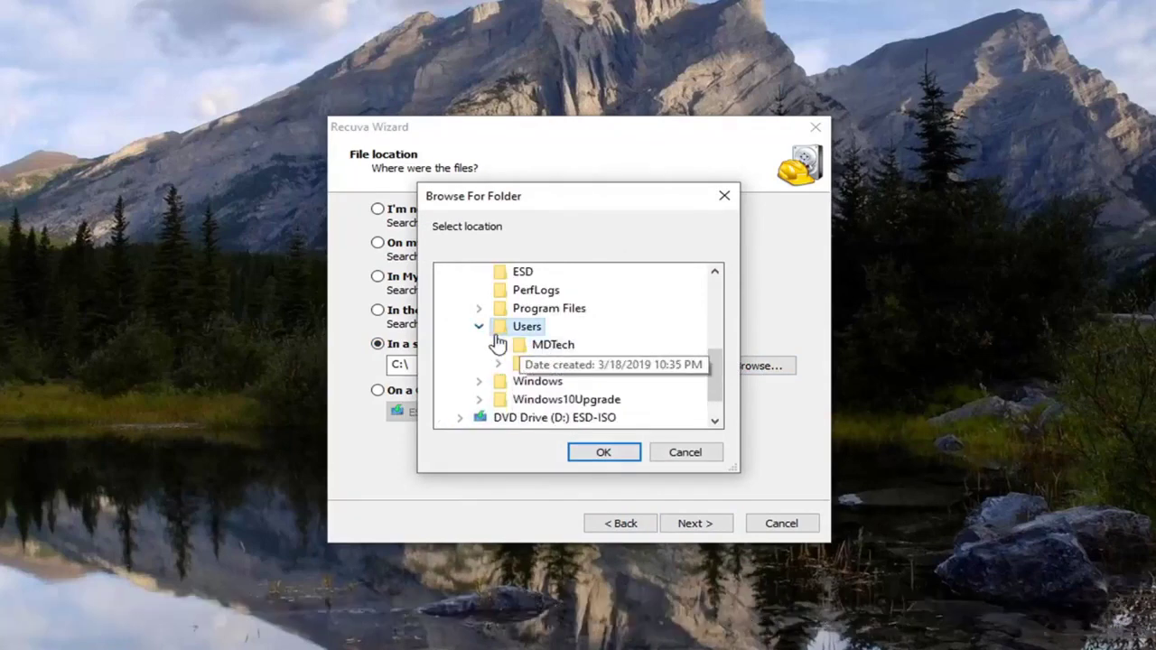
click(540, 347)
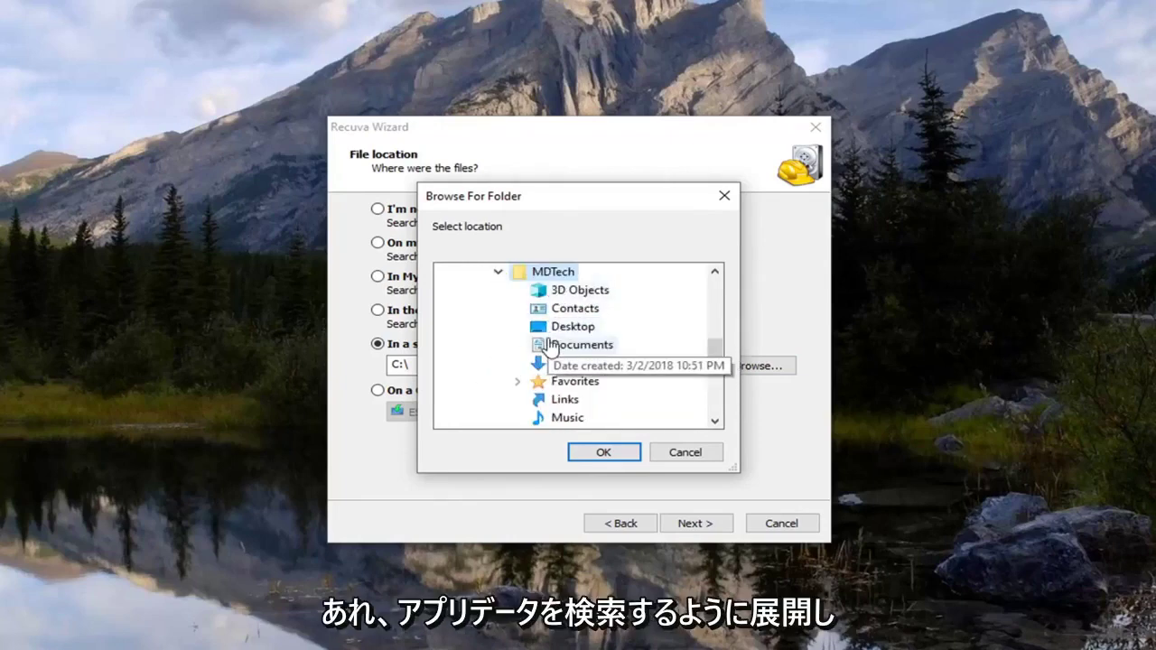
scroll(583, 362, down, 2)
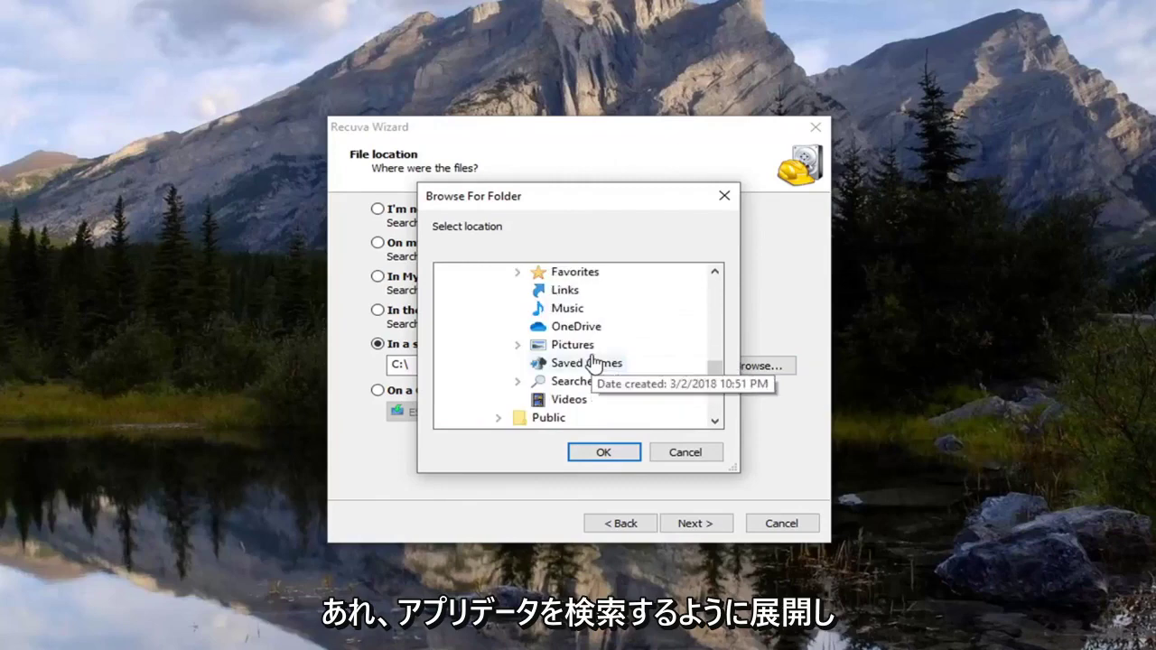
scroll(587, 363, up, 2)
scroll(569, 316, up, 1)
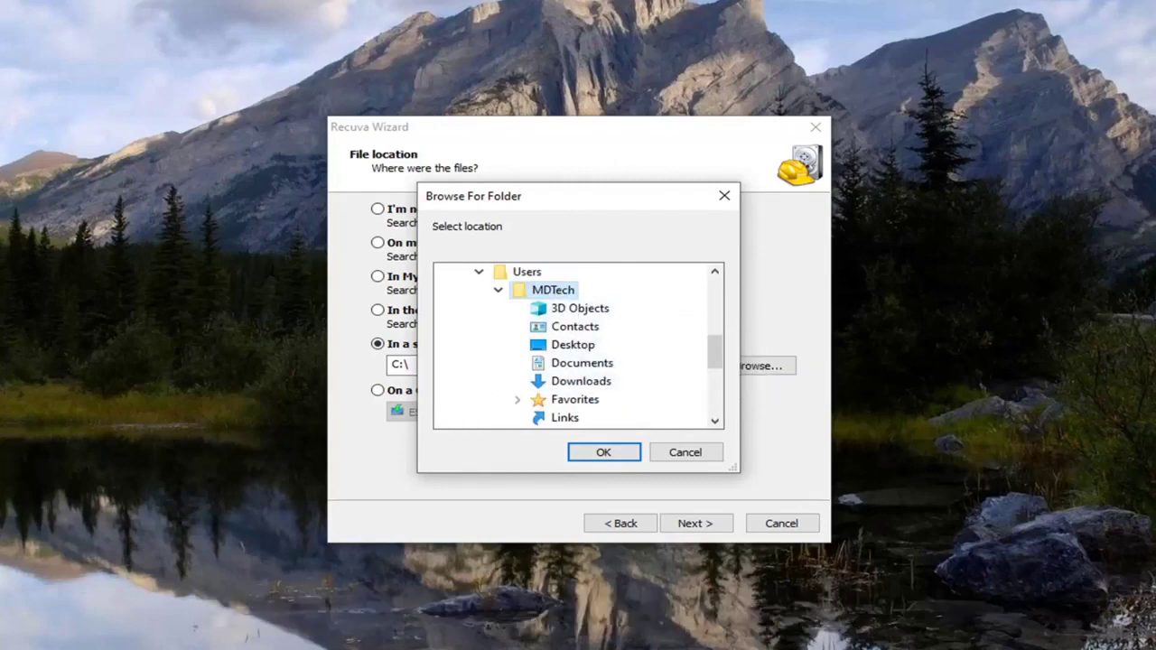
key(super)
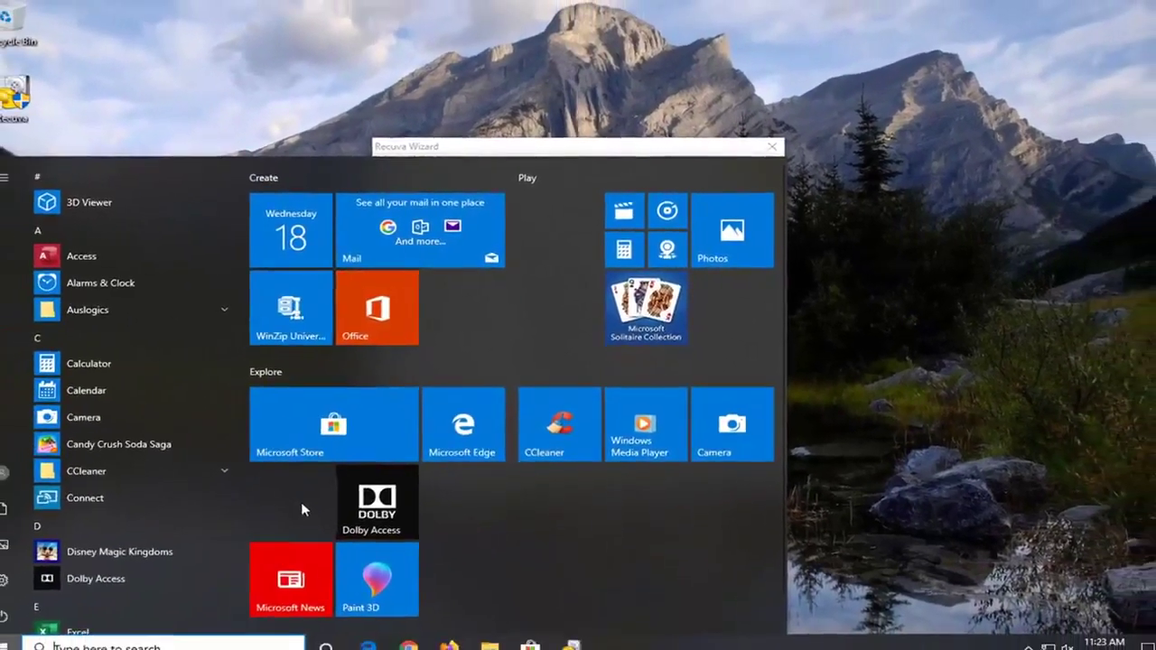
text(file e)
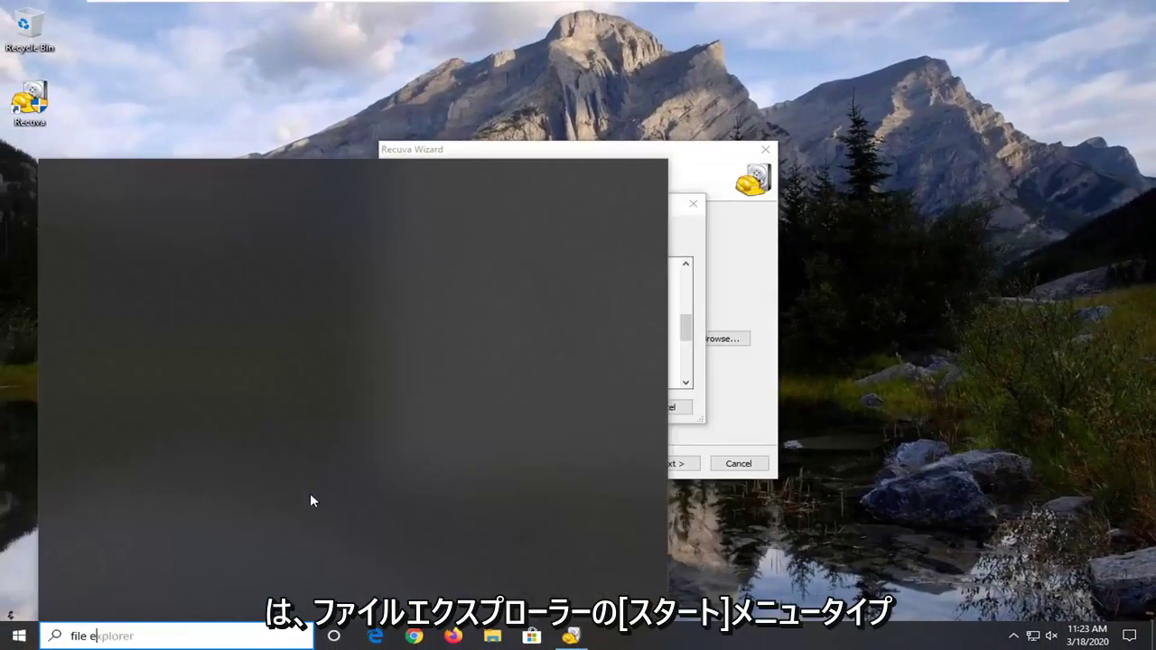
text(xplorer)
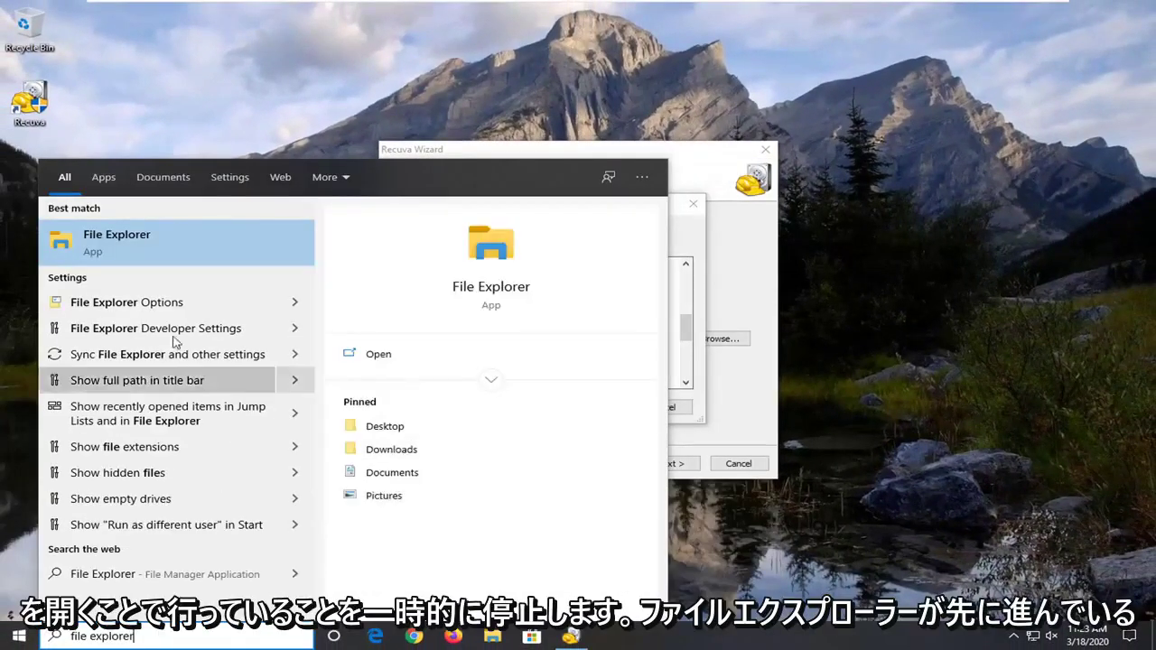
click(151, 248)
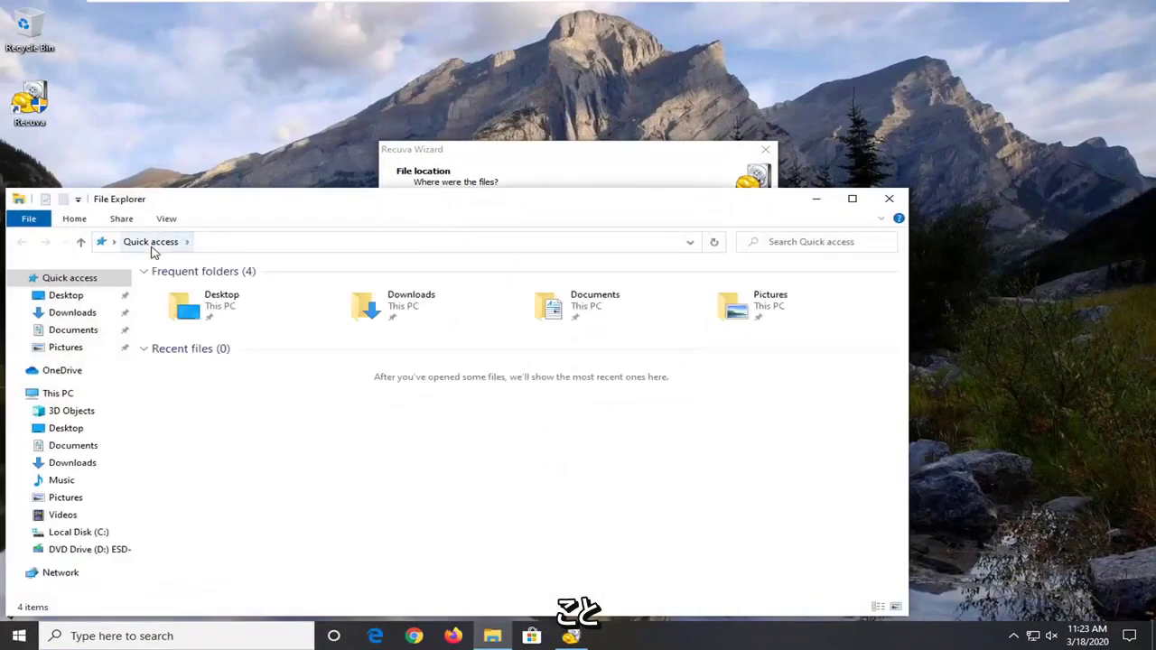
drag(360, 201, 509, 115)
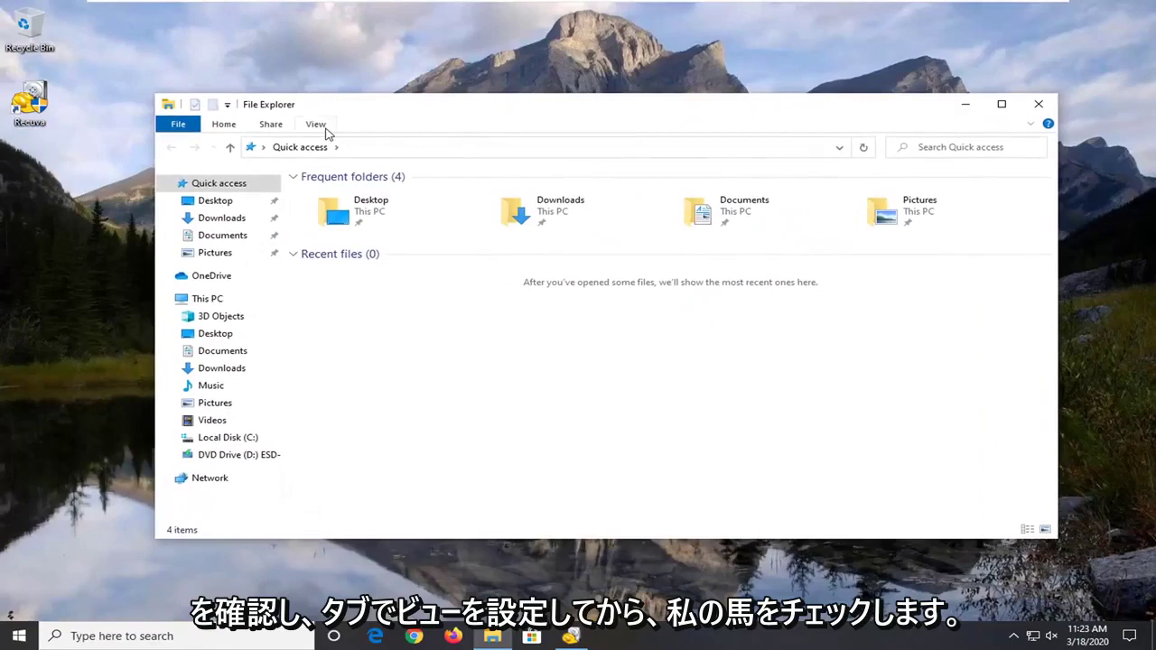
click(318, 125)
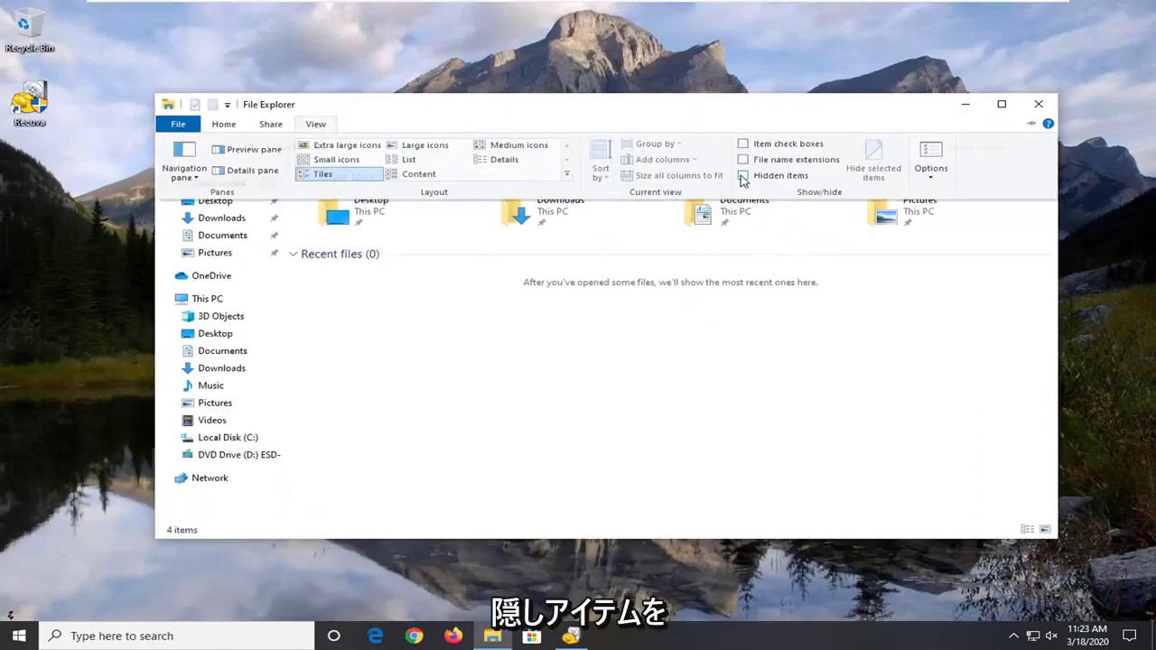
click(743, 176)
click(1039, 104)
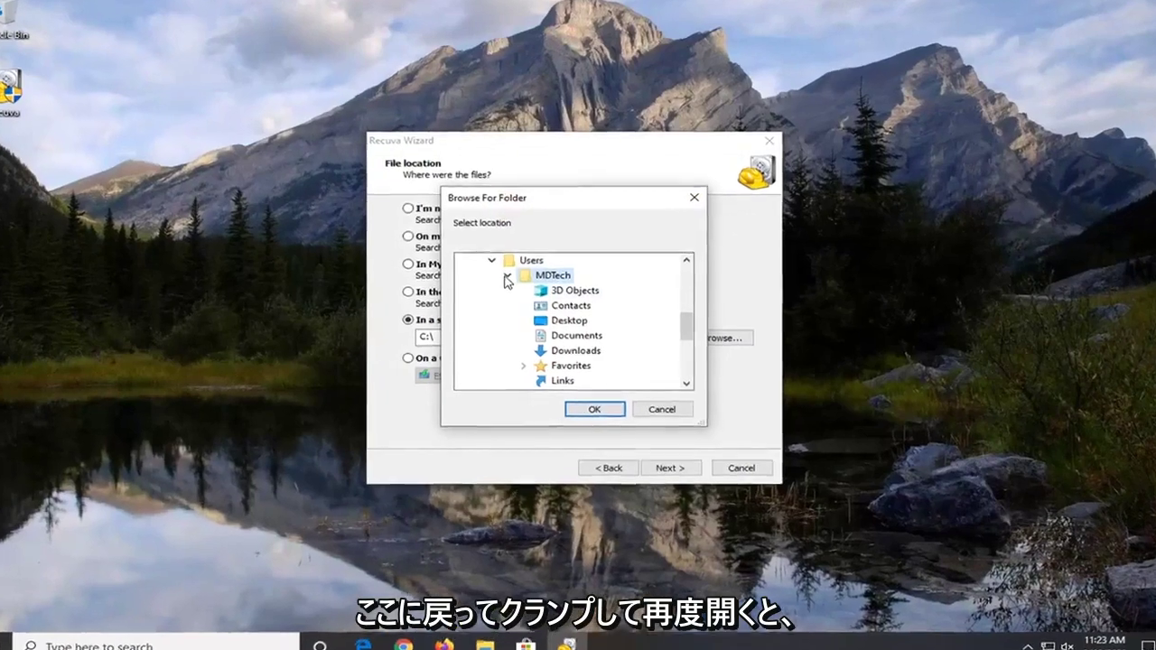
Step: Collapse and re-expand the profile folder, then cancel the folder browser
click(514, 278)
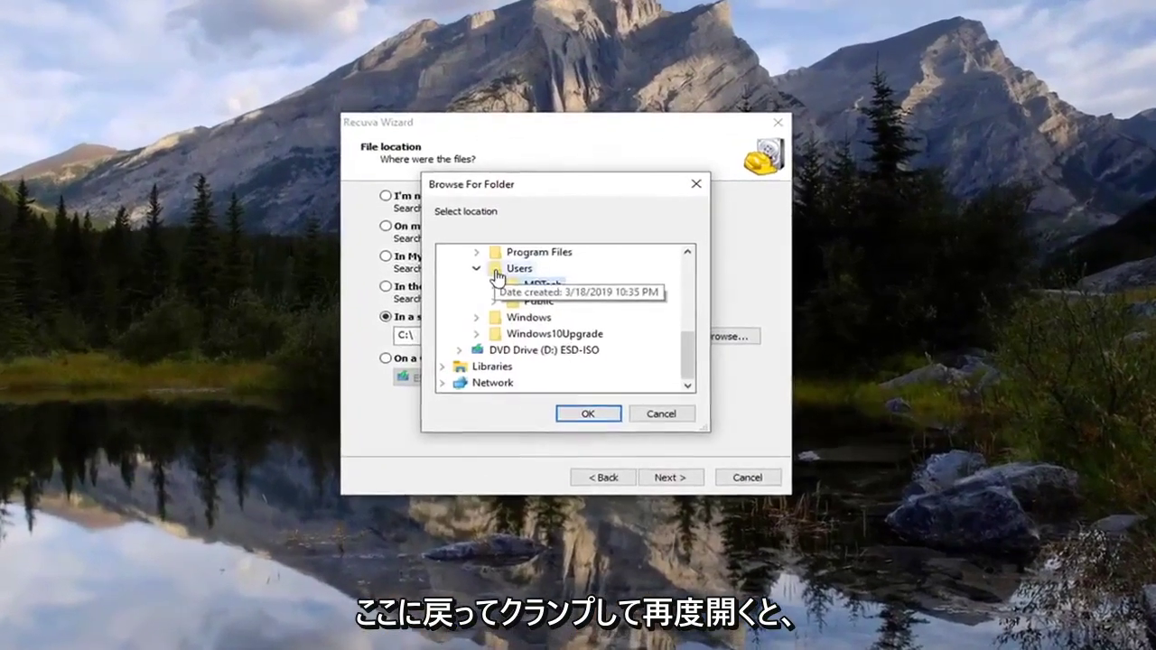
click(513, 279)
scroll(633, 305, down, 4)
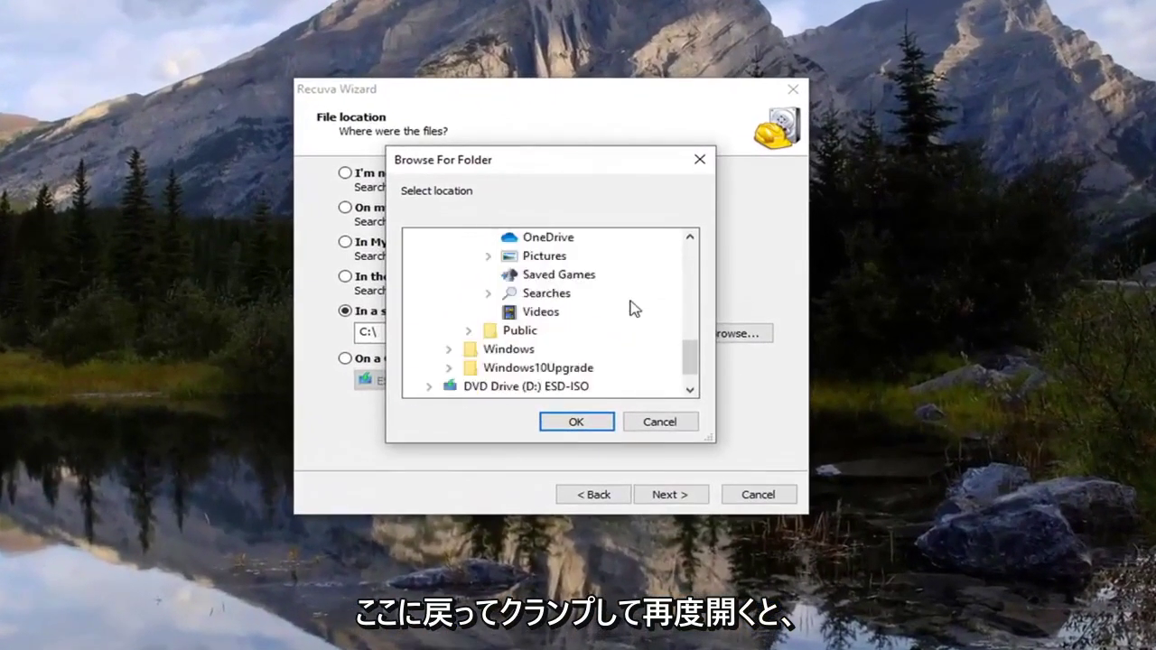
scroll(627, 308, up, 5)
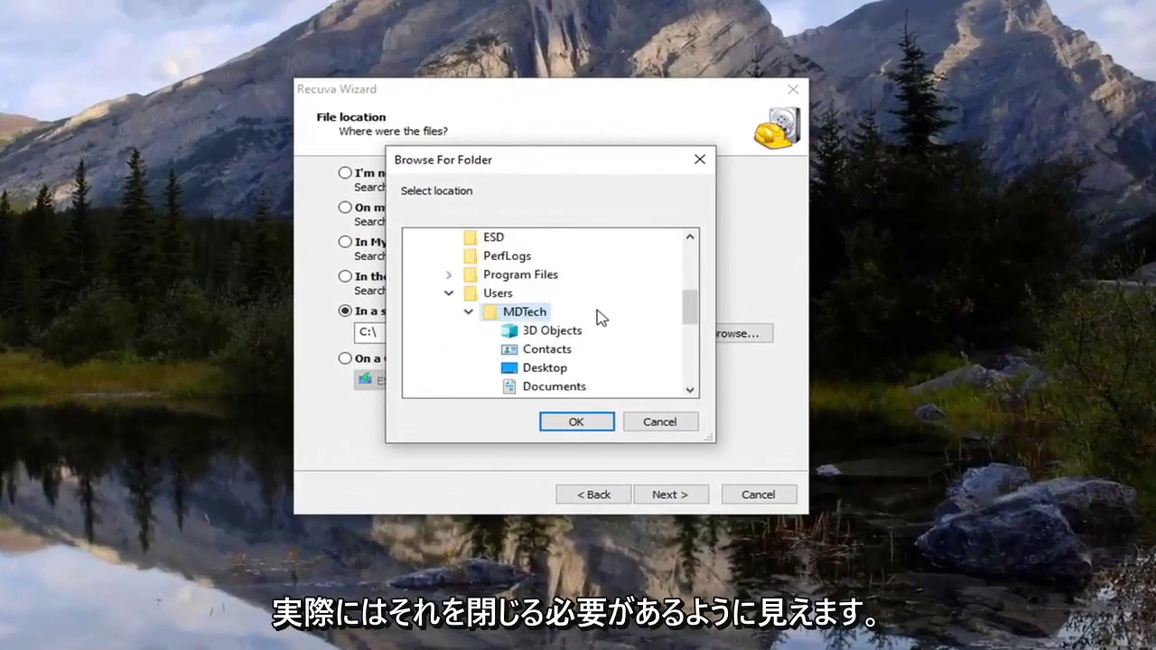
scroll(601, 320, up, 4)
scroll(601, 368, down, 2)
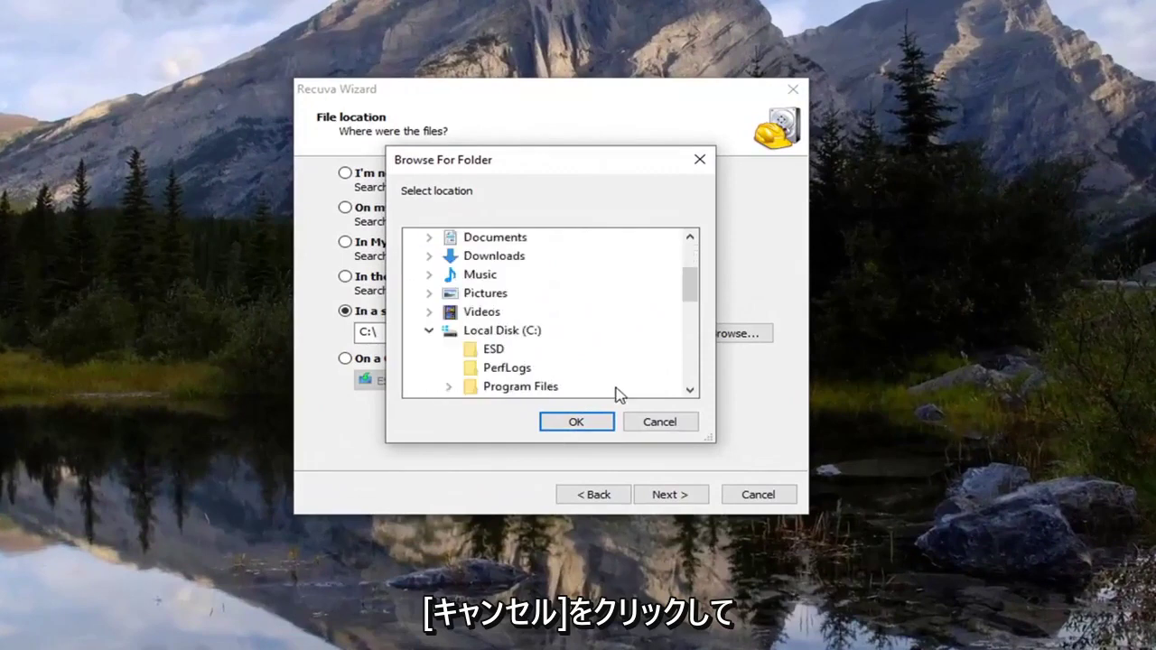
click(664, 424)
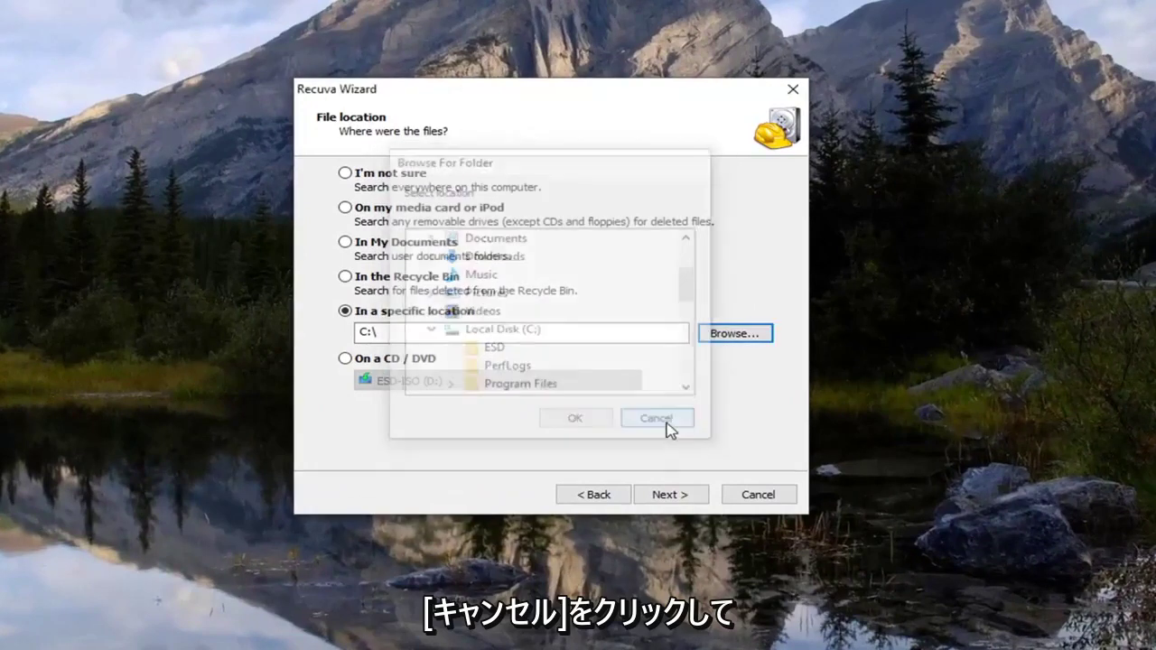
Step: Navigate Users > profile > AppData > Local and confirm Google as the scan folder
click(736, 336)
scroll(562, 323, down, 2)
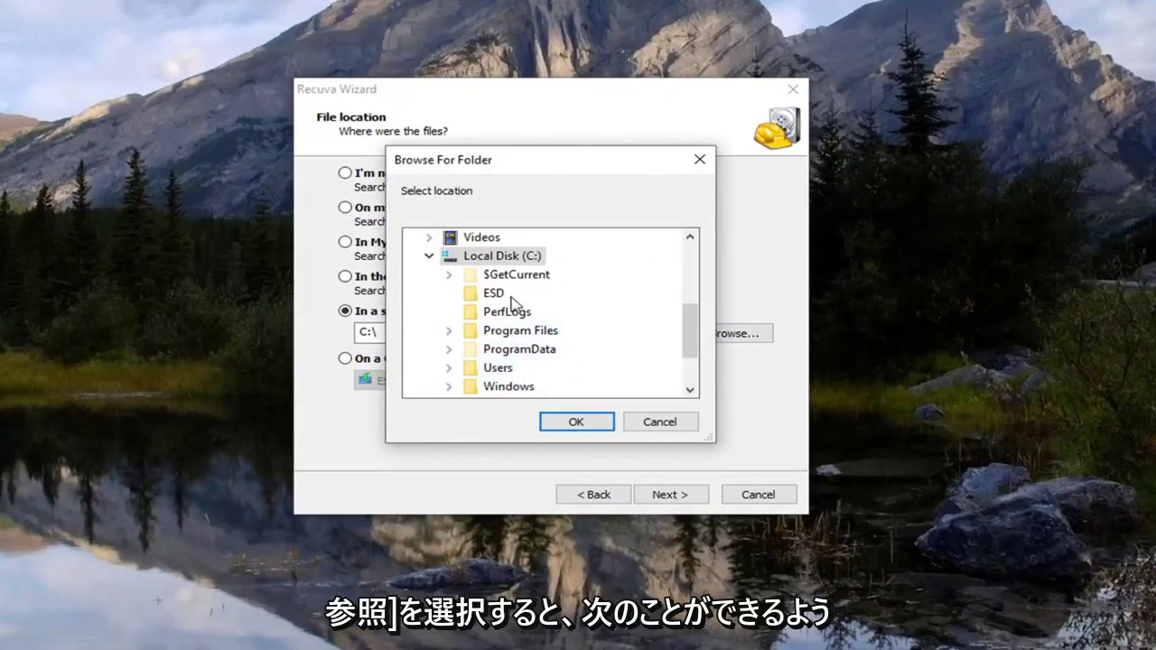
scroll(508, 302, down, 1)
scroll(505, 271, up, 5)
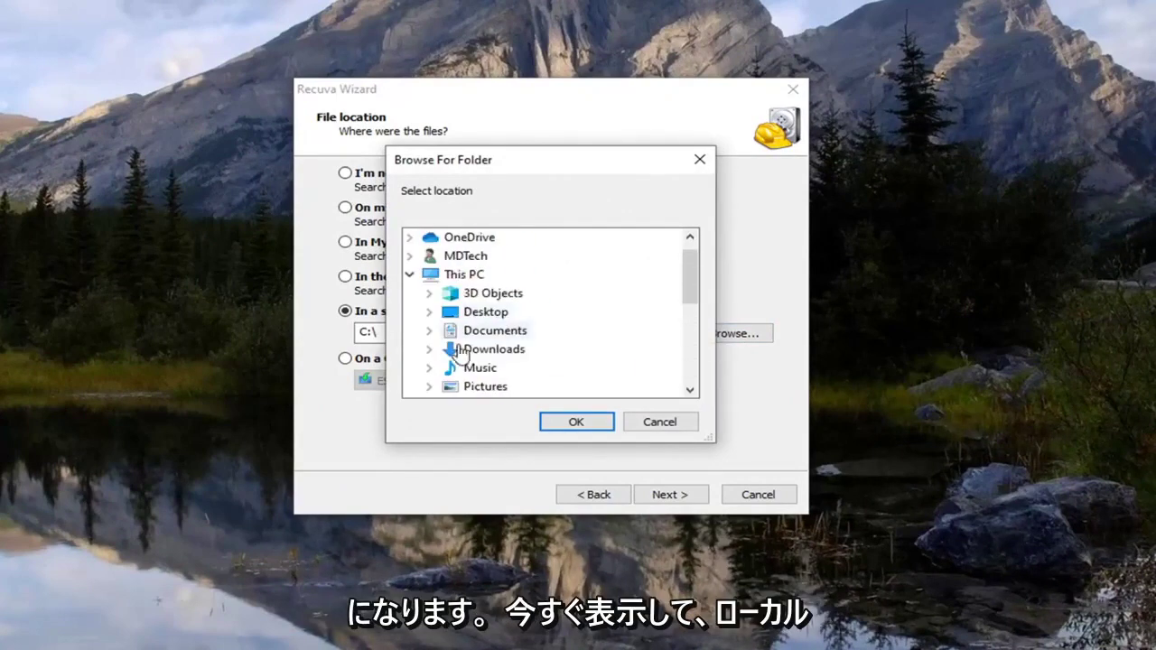
scroll(477, 362, down, 1)
scroll(506, 343, down, 4)
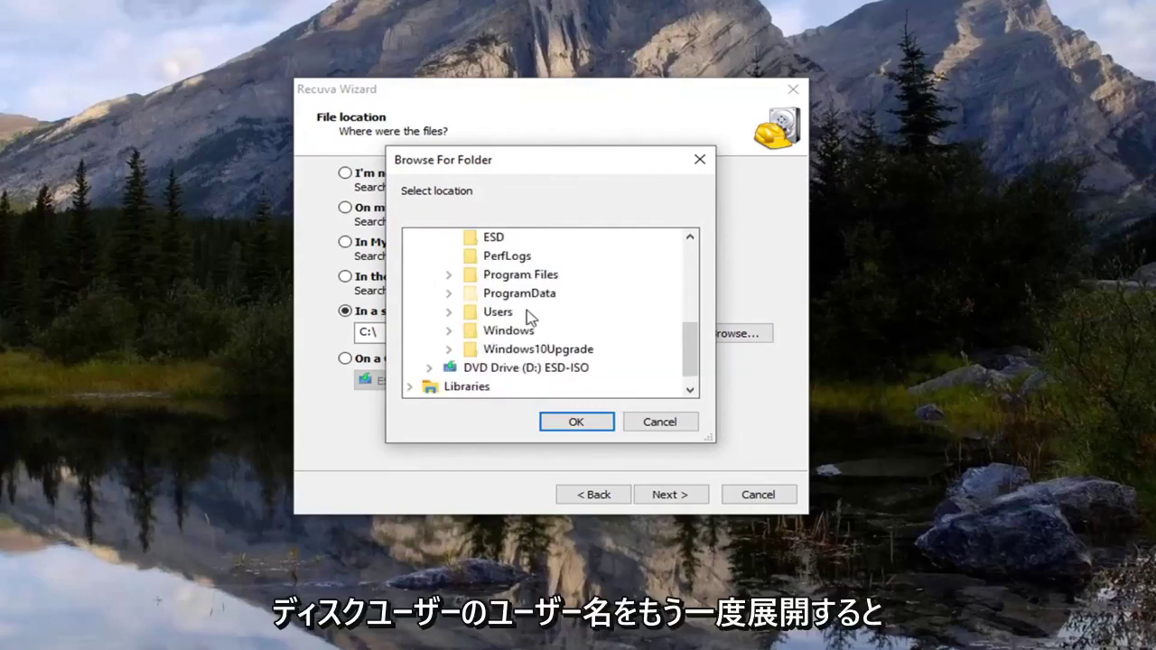
click(450, 313)
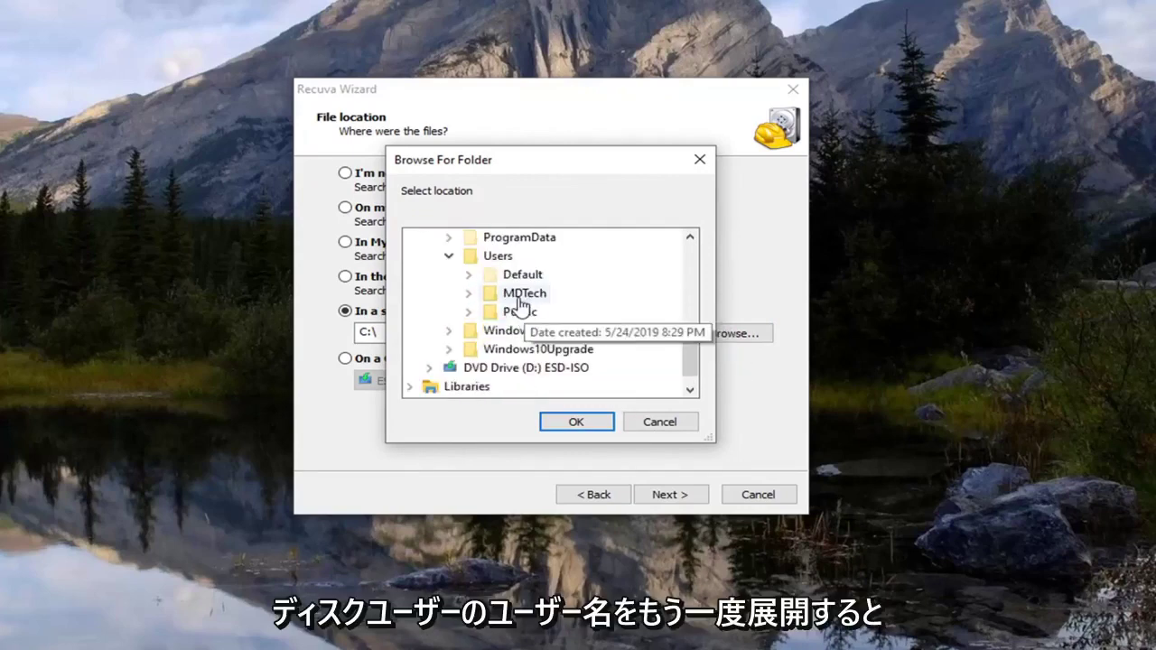
click(469, 294)
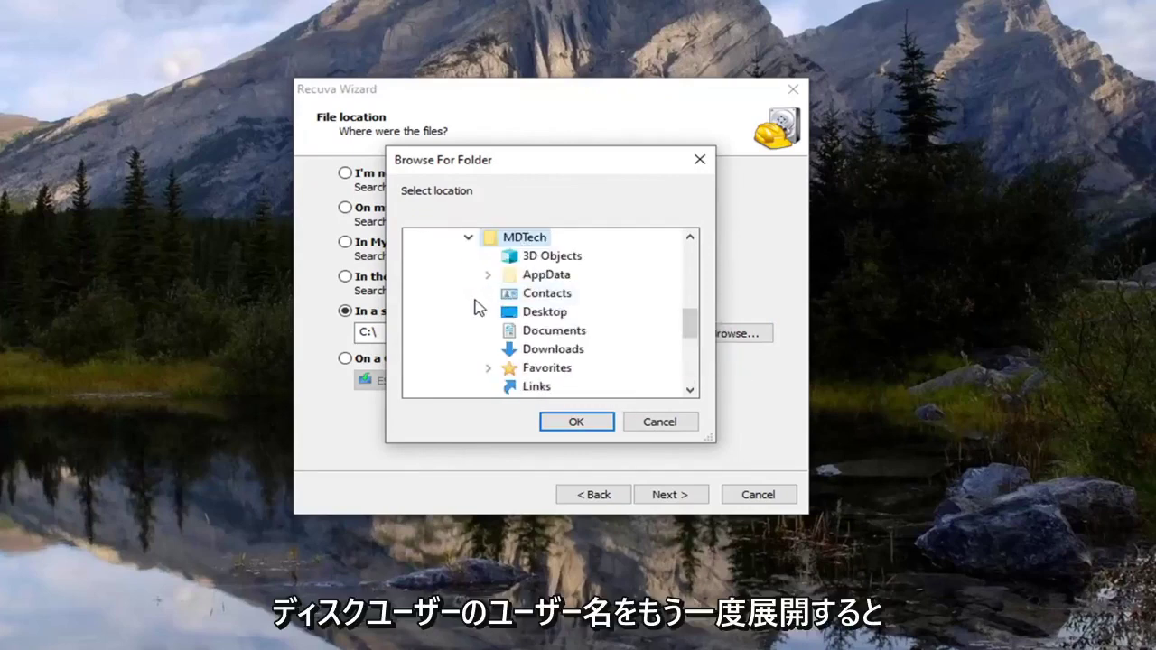
double_click(533, 276)
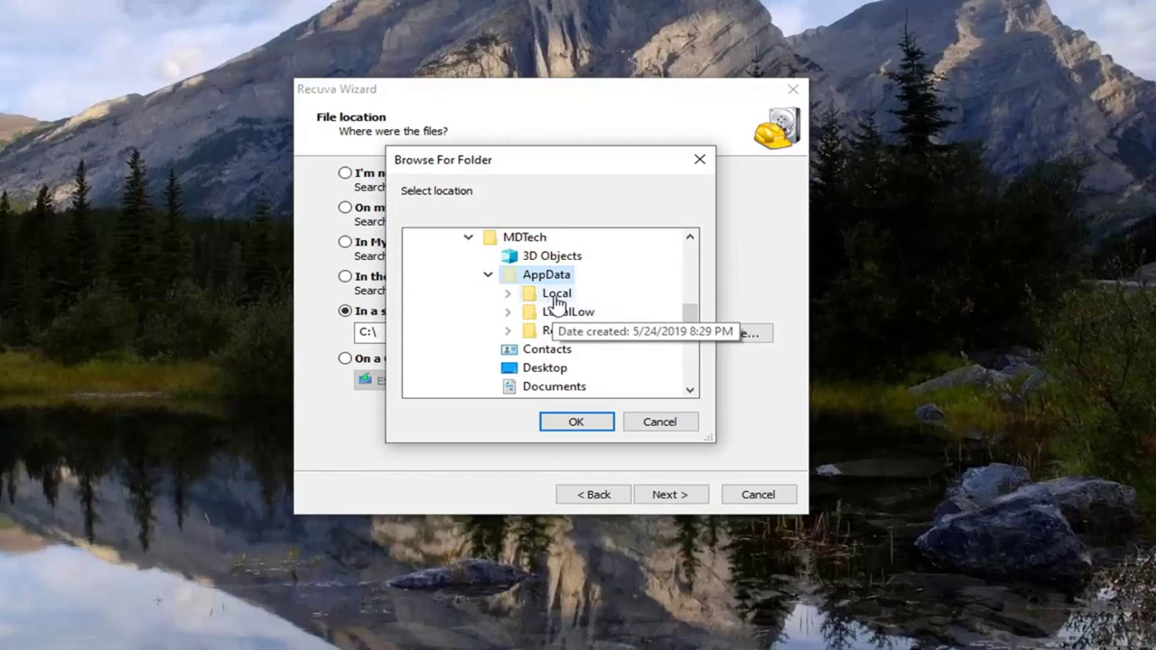
double_click(553, 294)
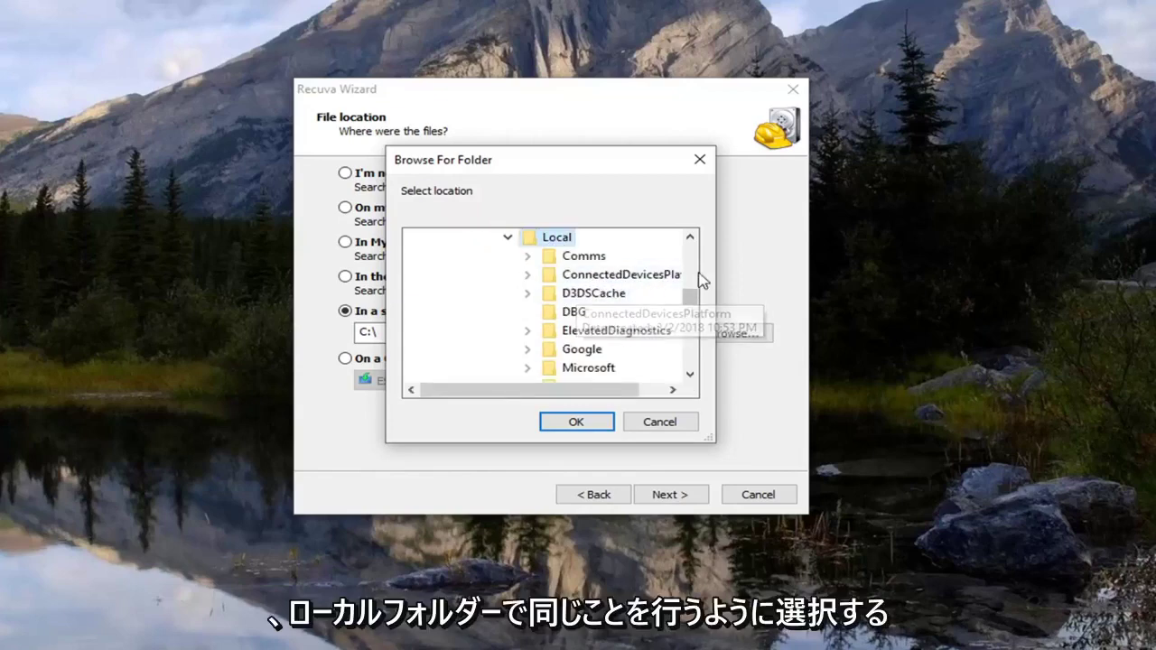
double_click(568, 355)
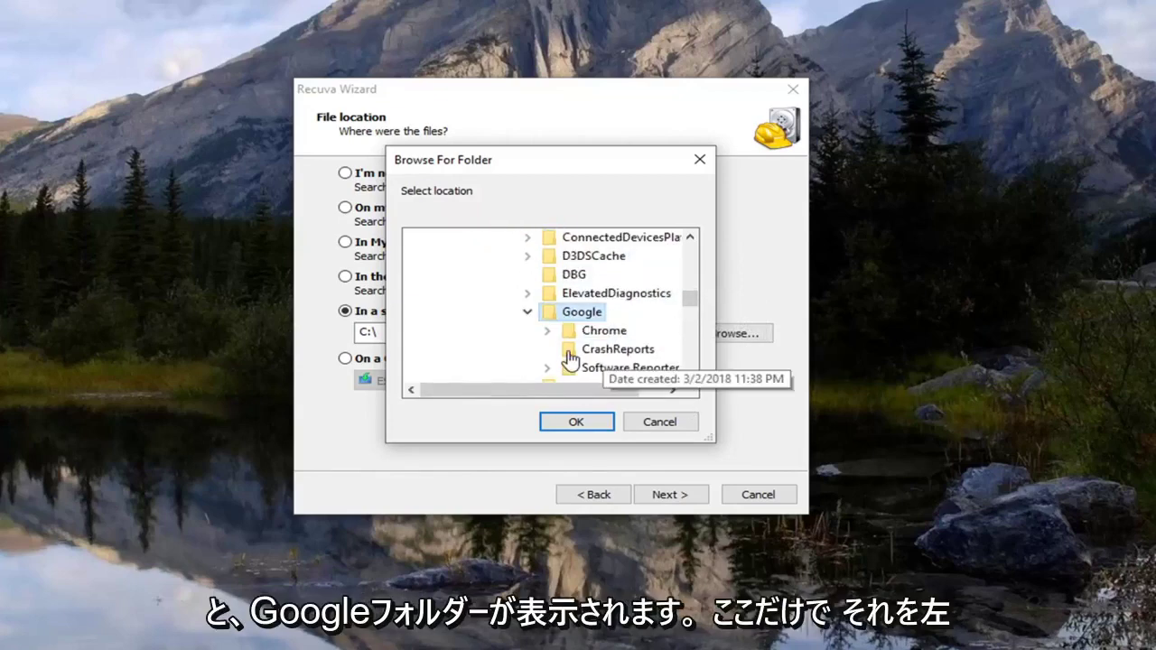
click(579, 425)
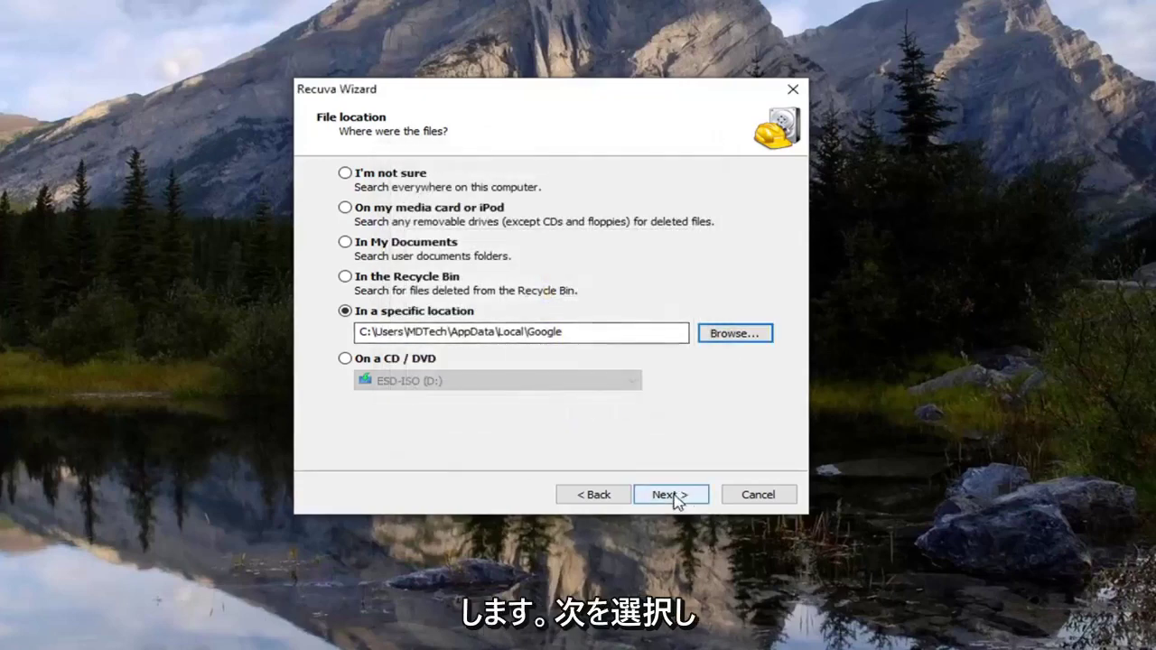
Step: Proceed to the final wizard page and start scanning the Google folder
click(671, 496)
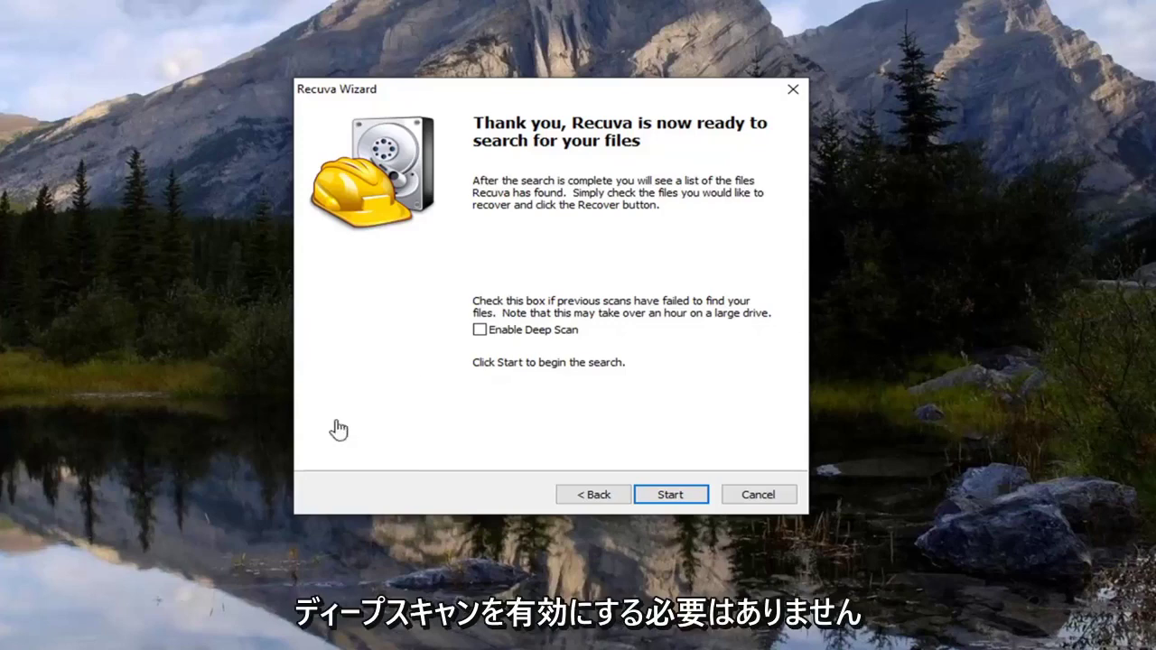
click(669, 495)
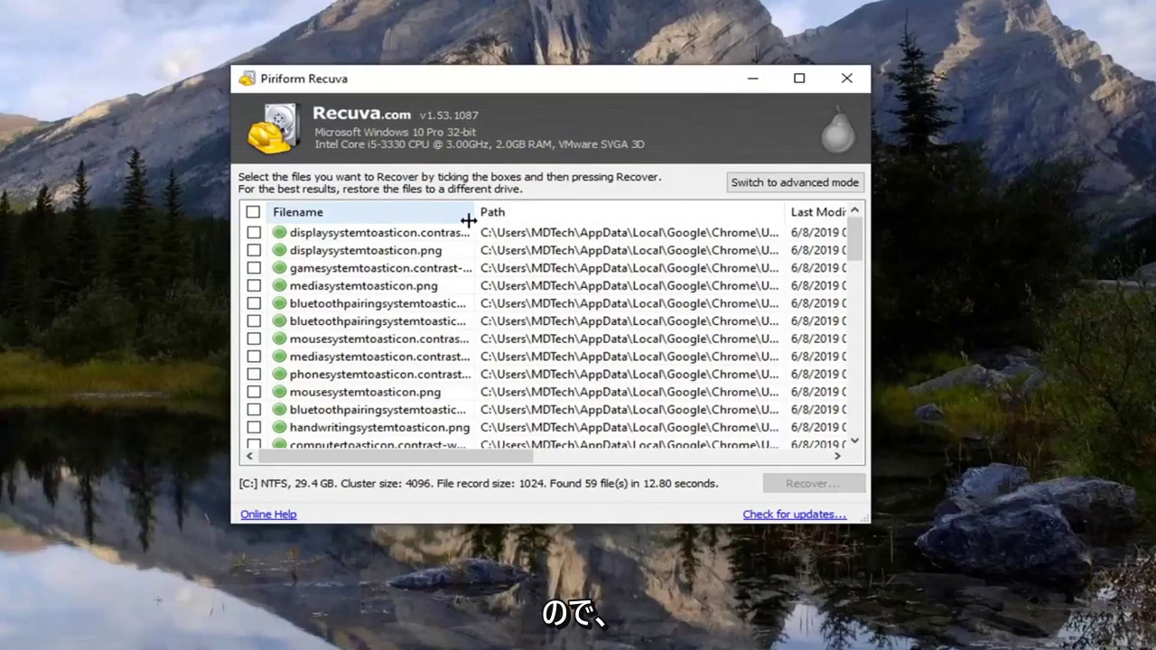
Step: Widen the Filename column and scroll through the 59 found files
drag(473, 215, 575, 227)
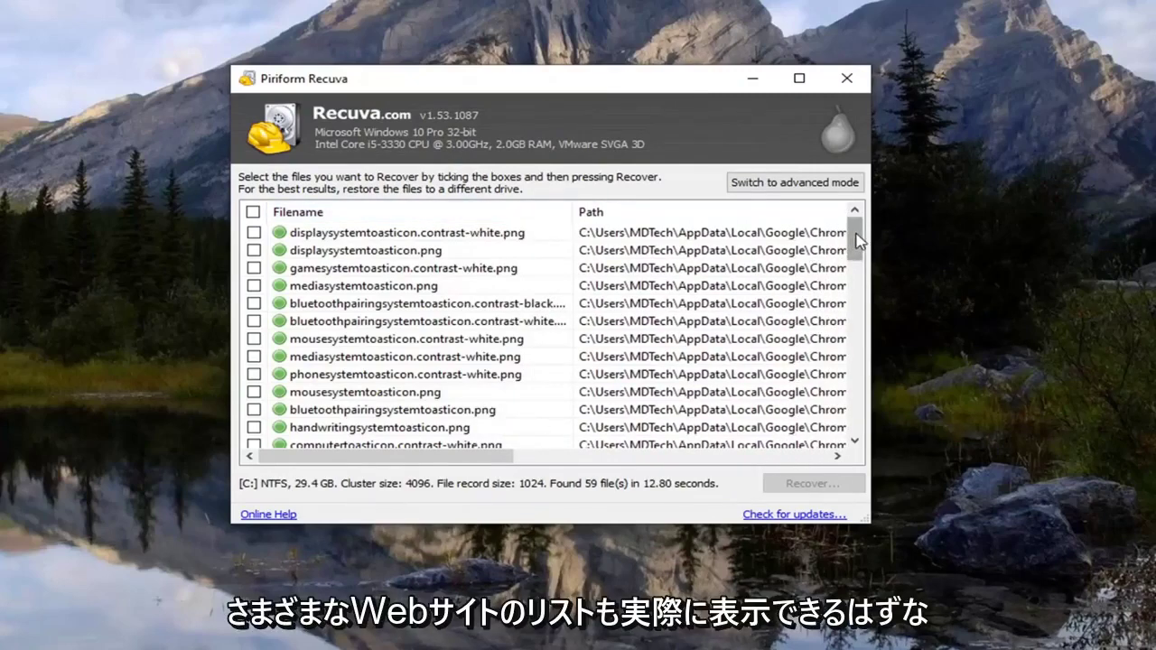
drag(858, 239, 817, 427)
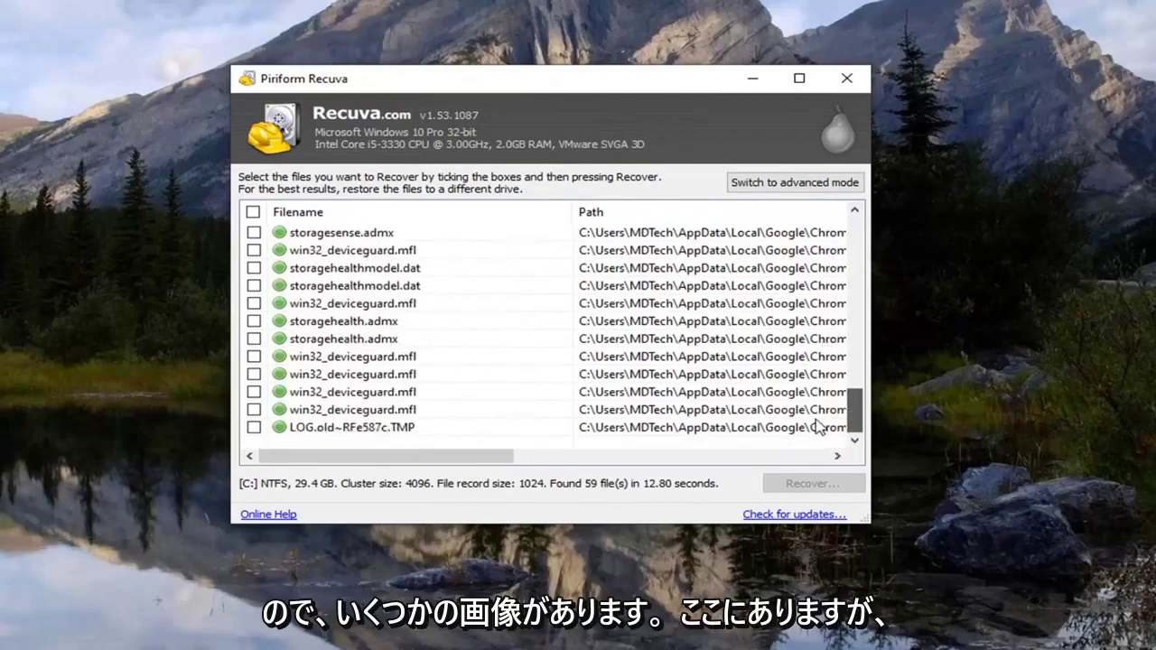
scroll(333, 353, up, 10)
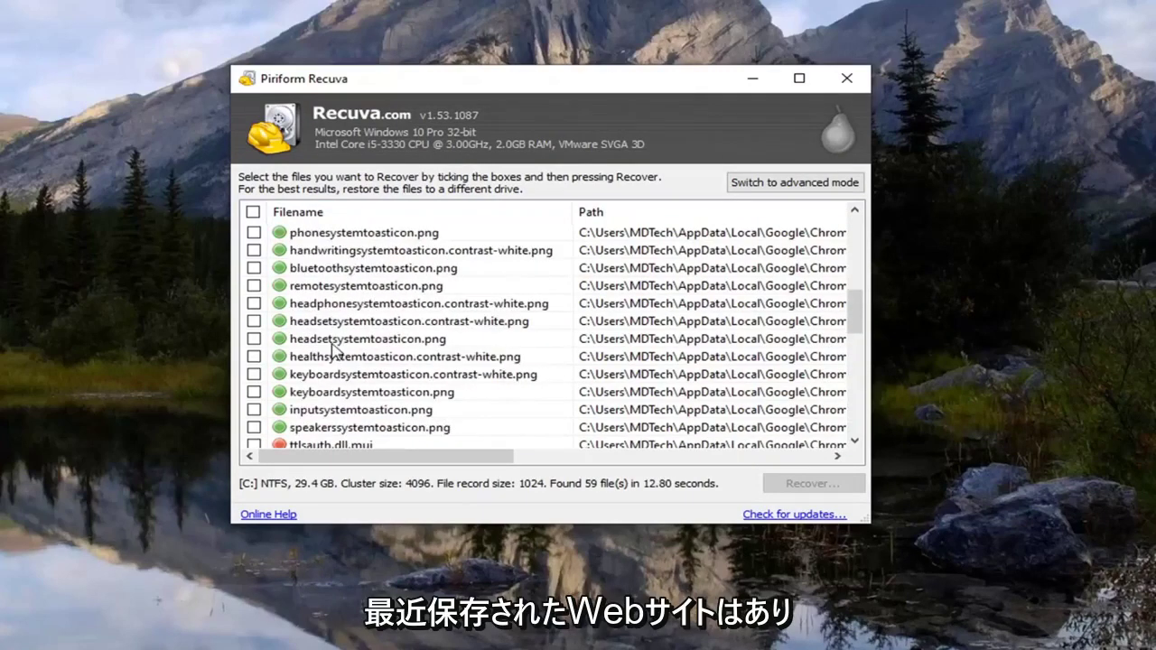
scroll(332, 348, up, 5)
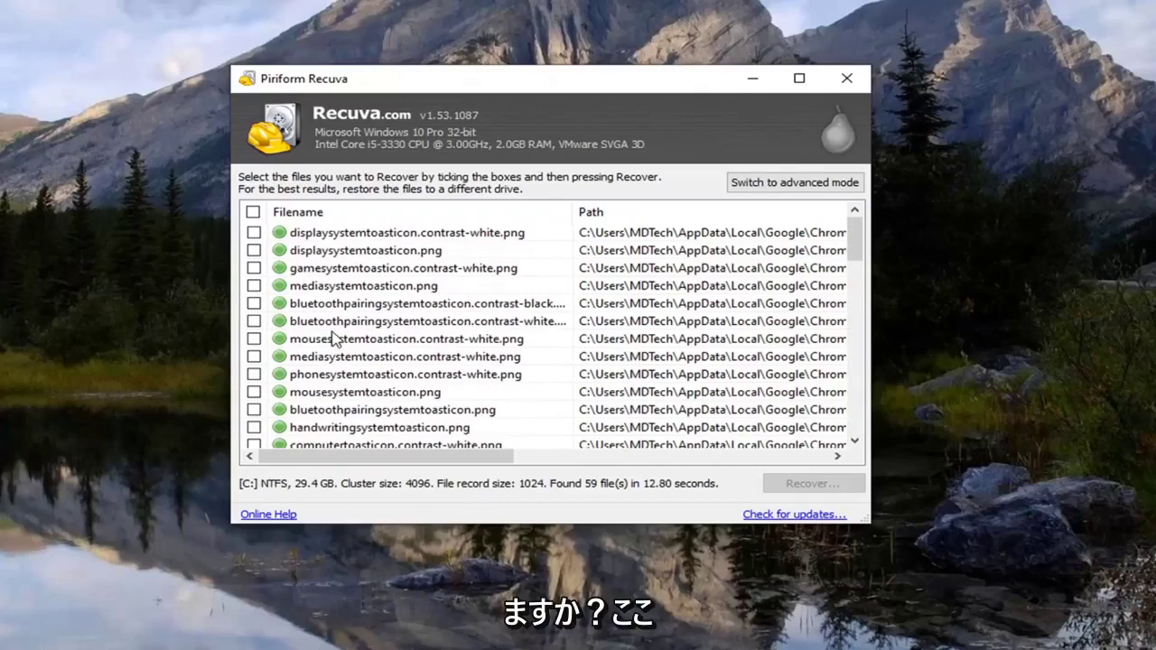
scroll(474, 294, down, 4)
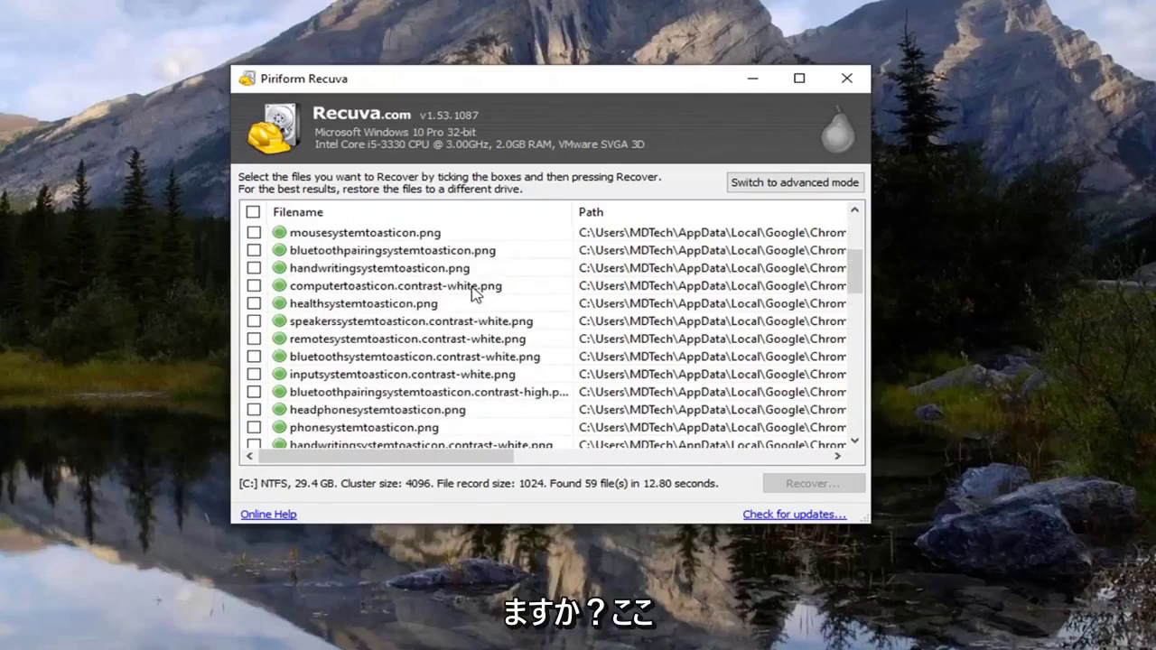
scroll(474, 294, down, 3)
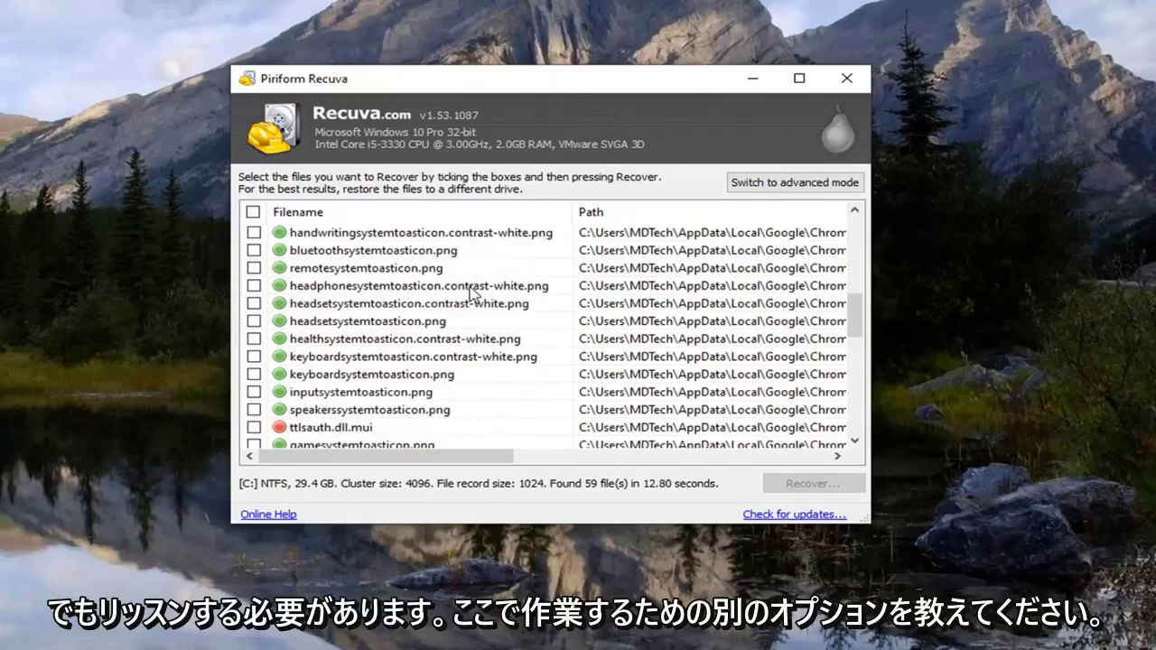
scroll(468, 293, down, 10)
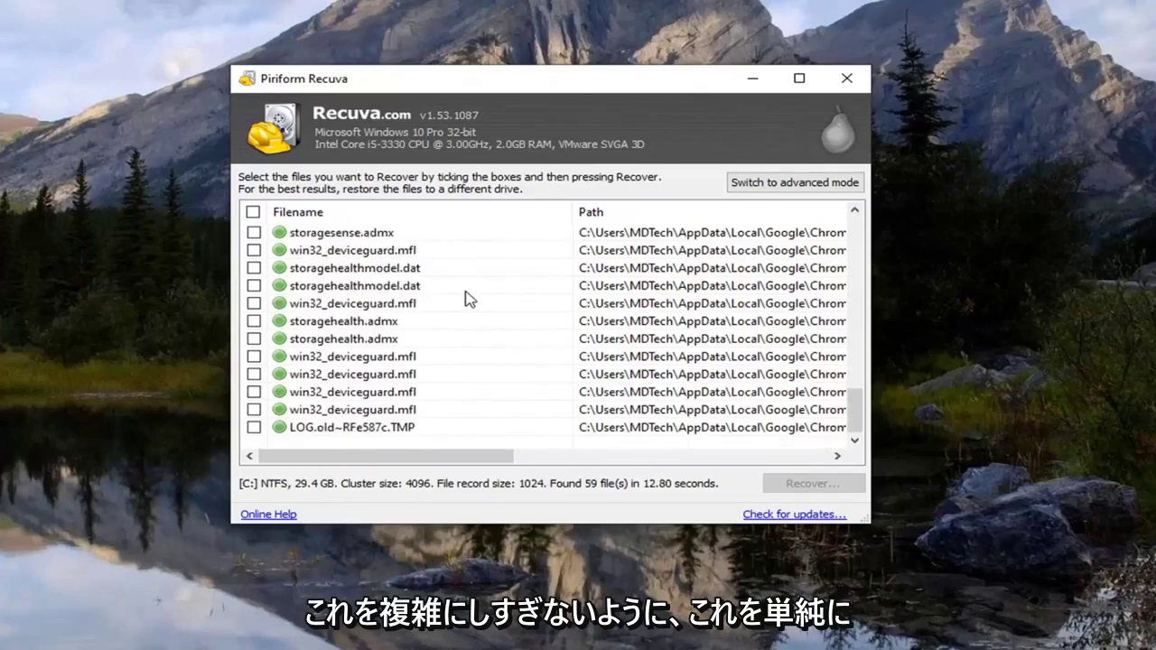
scroll(505, 284, up, 15)
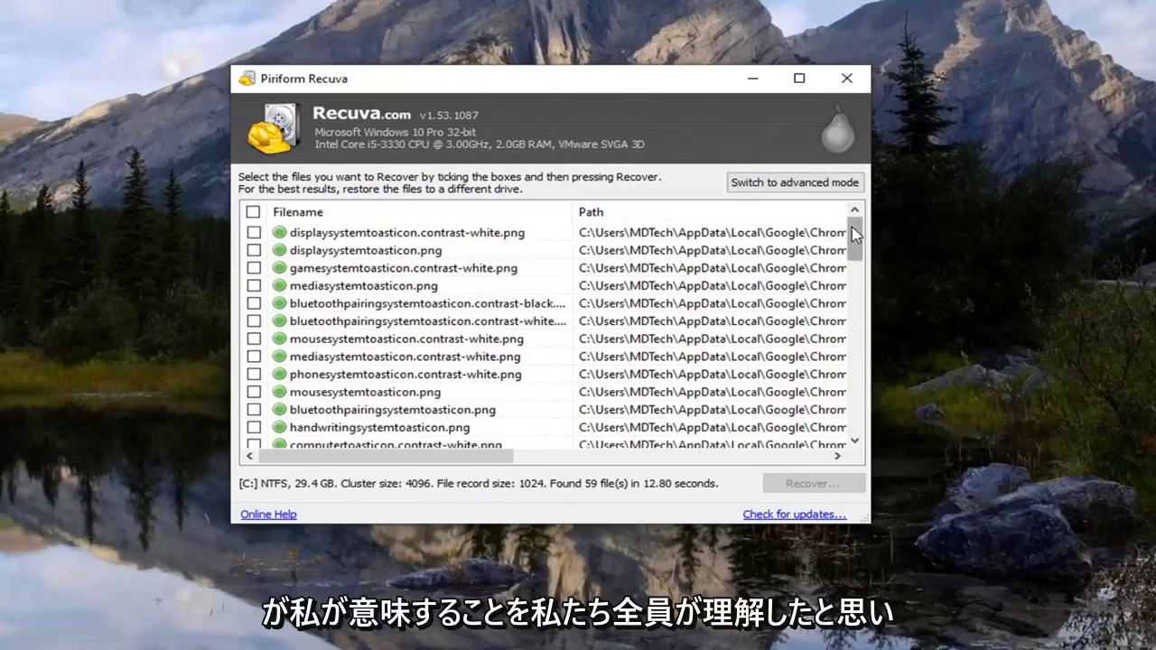
drag(854, 238, 856, 214)
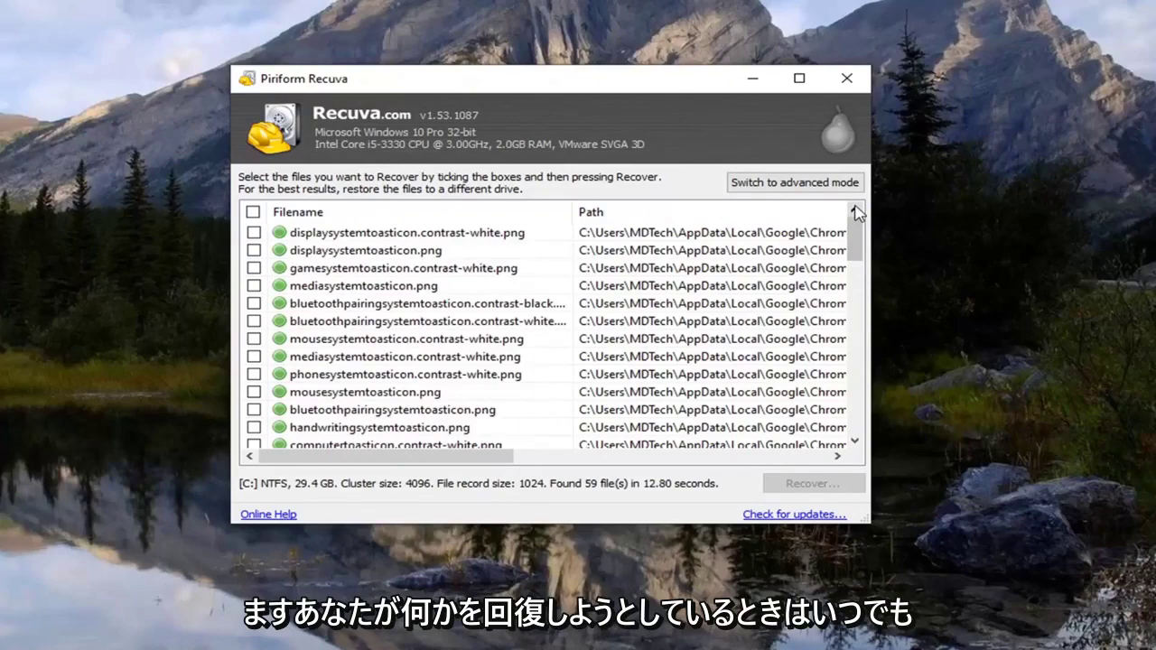
scroll(854, 235, down, 2)
scroll(855, 235, up, 2)
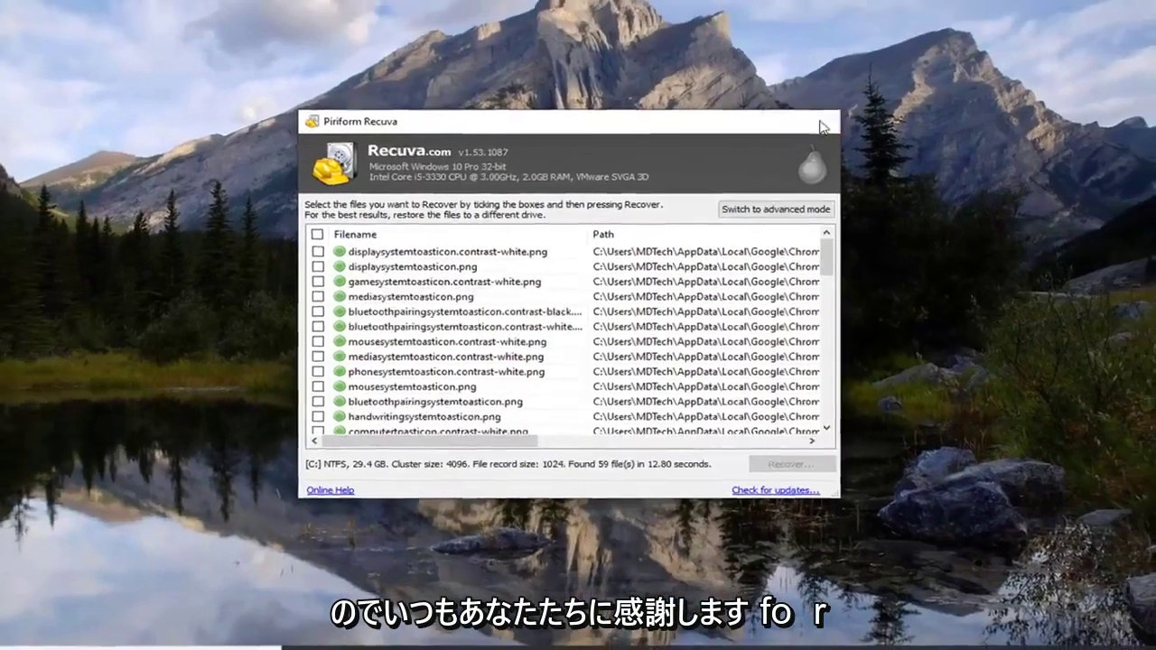
Step: Close the Recuva window, leaving only the desktop with its Recycle Bin and Recuva icons
click(833, 100)
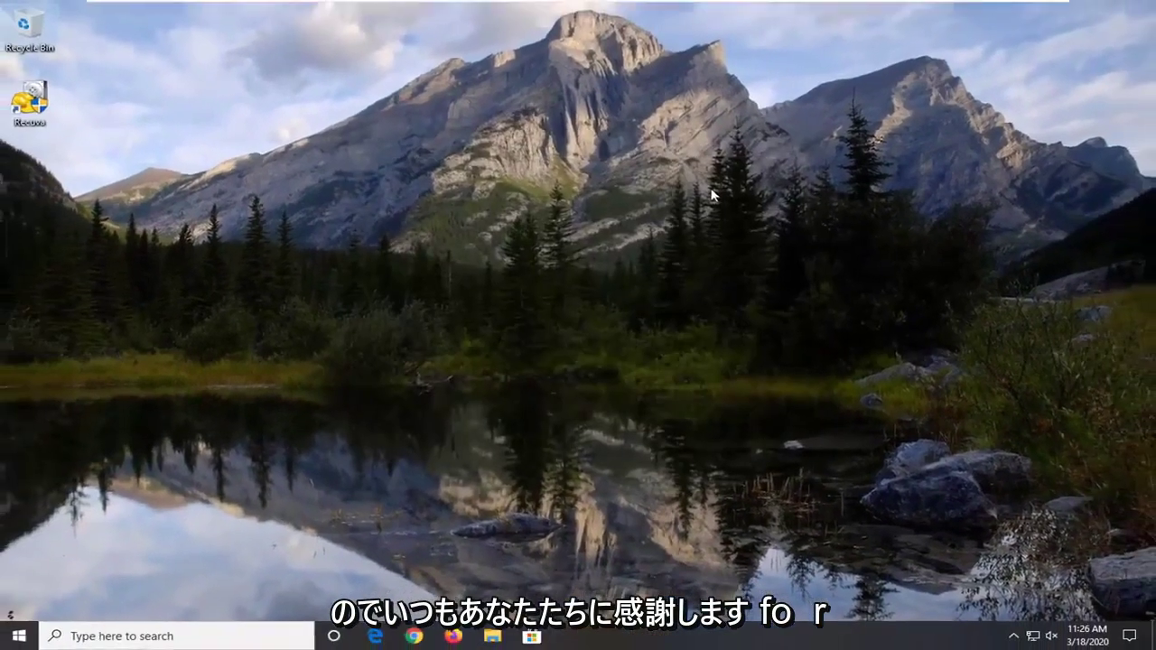